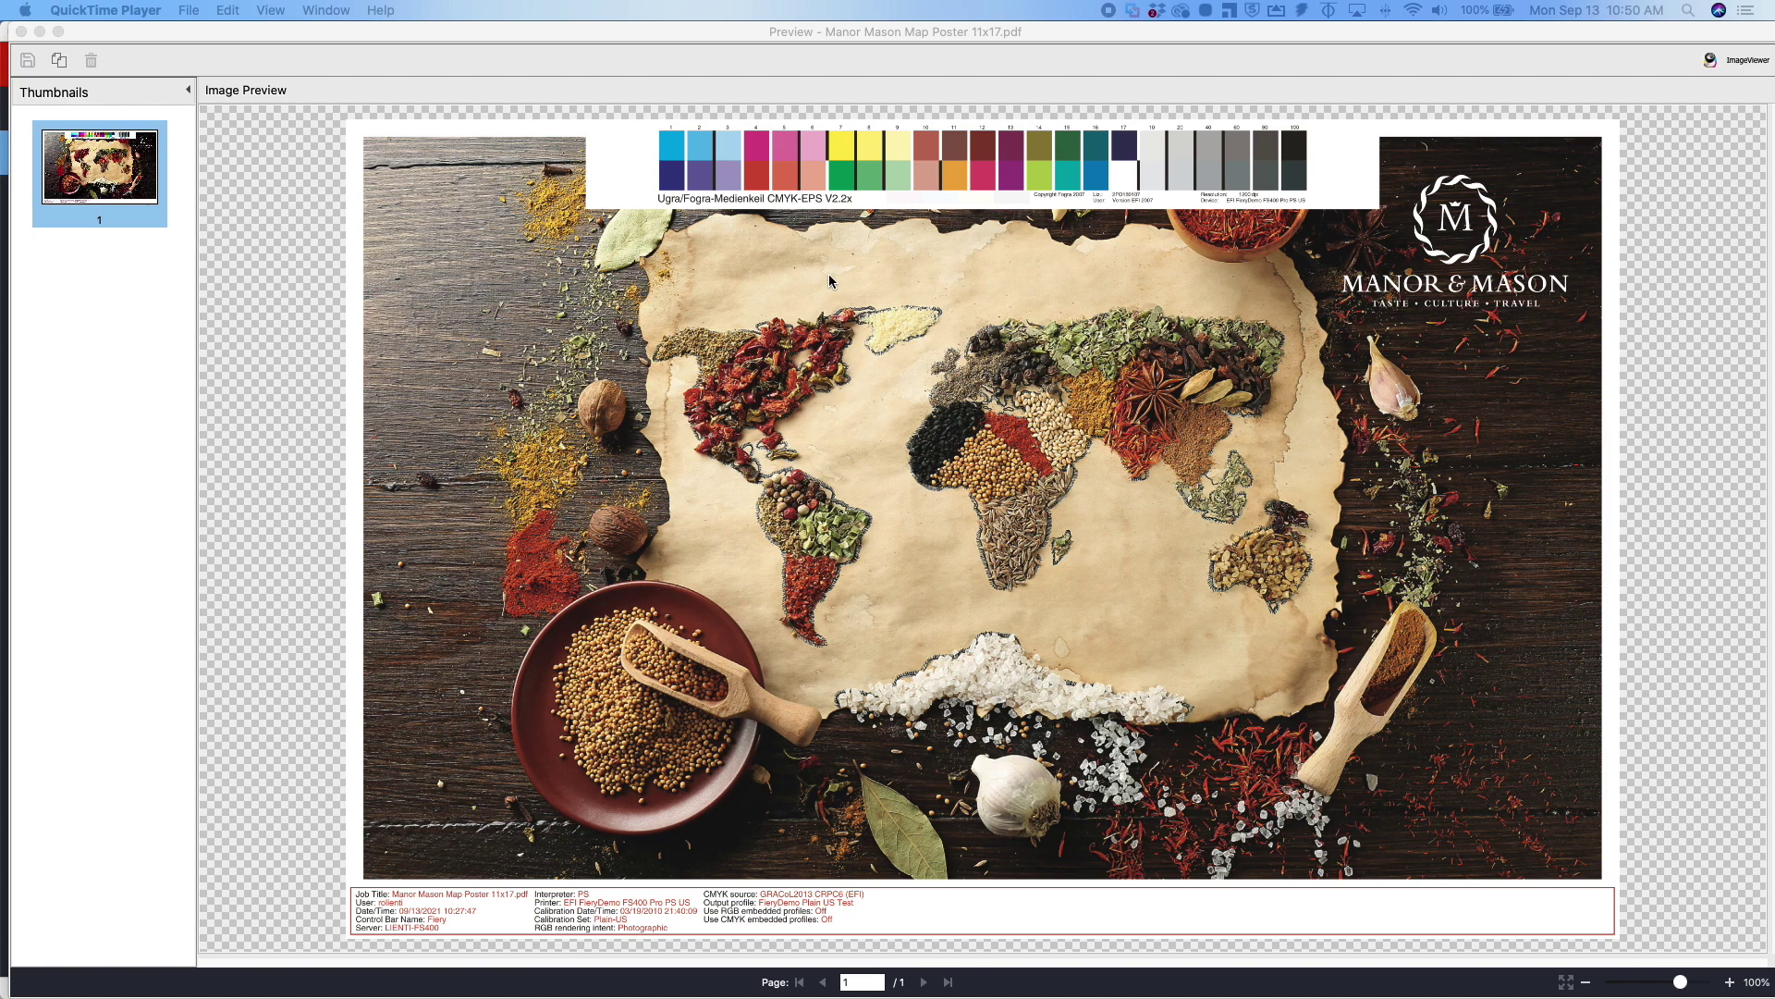
Close the Manor Mason Map Poster 11x17.pdf preview window.
{"action": "left_click", "coordinate": [22, 32]}
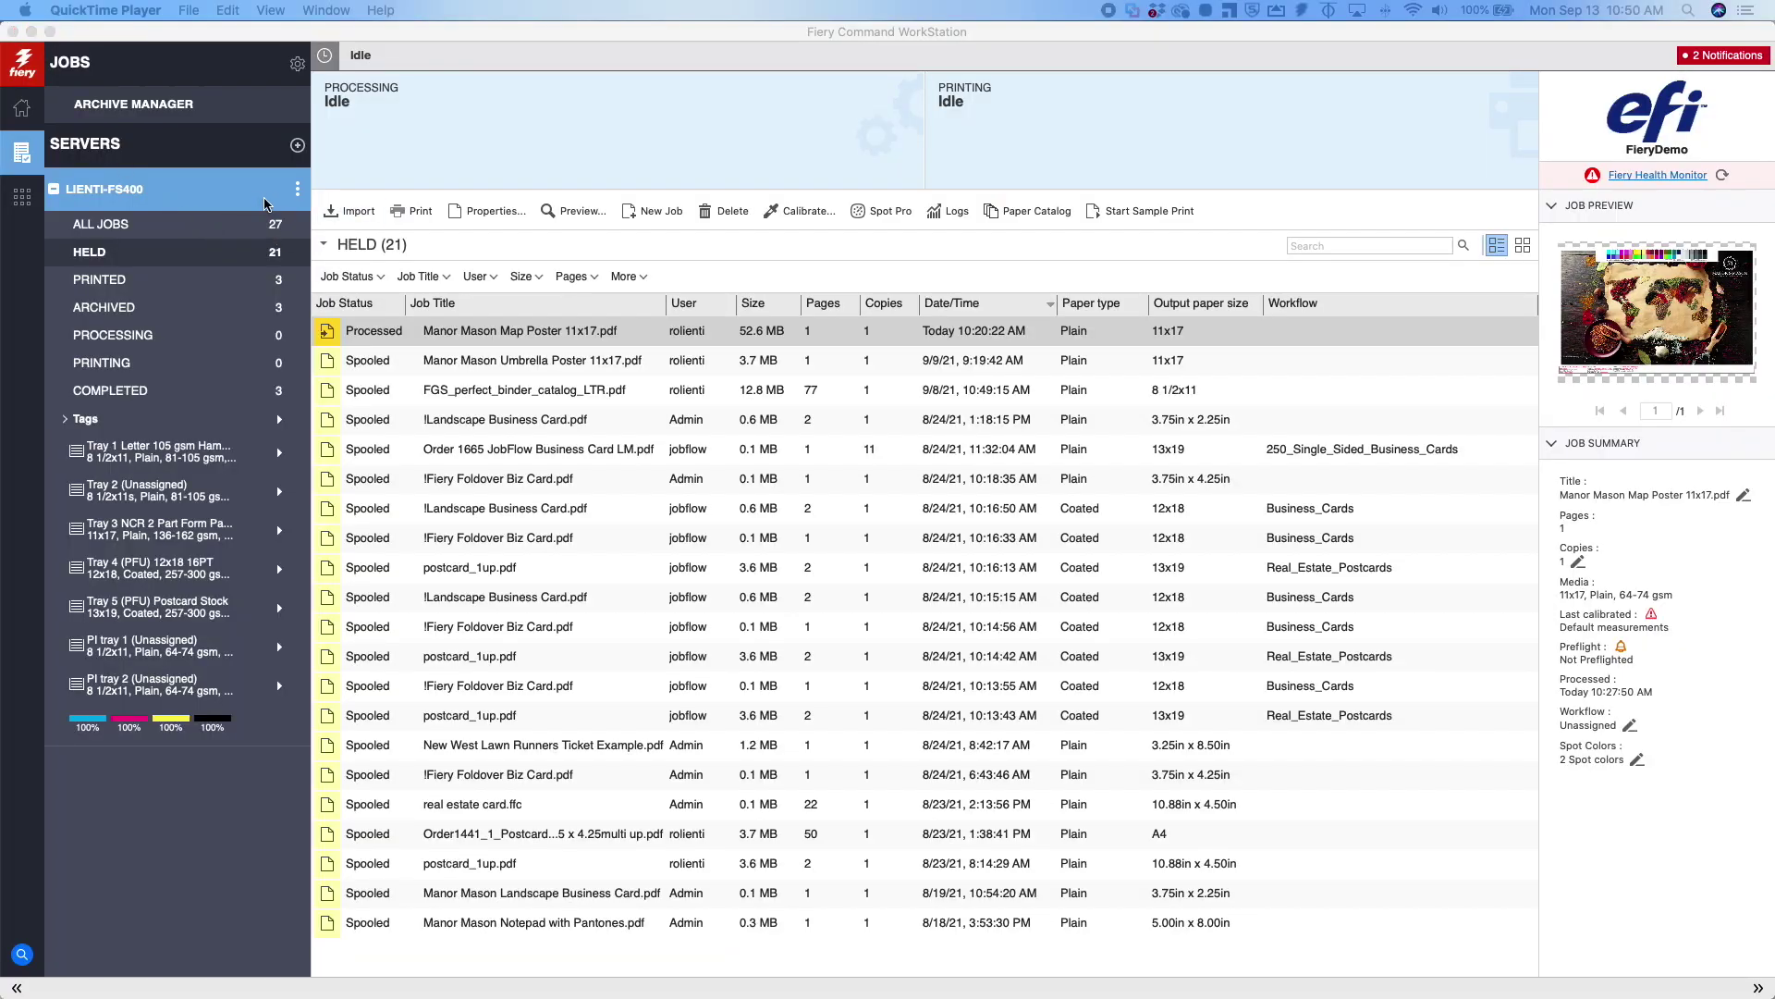
Go to the server's Control Bar settings in Server Center and start a new control bar.
{"action": "left_click", "coordinate": [297, 191]}
{"action": "left_click", "coordinate": [352, 200]}
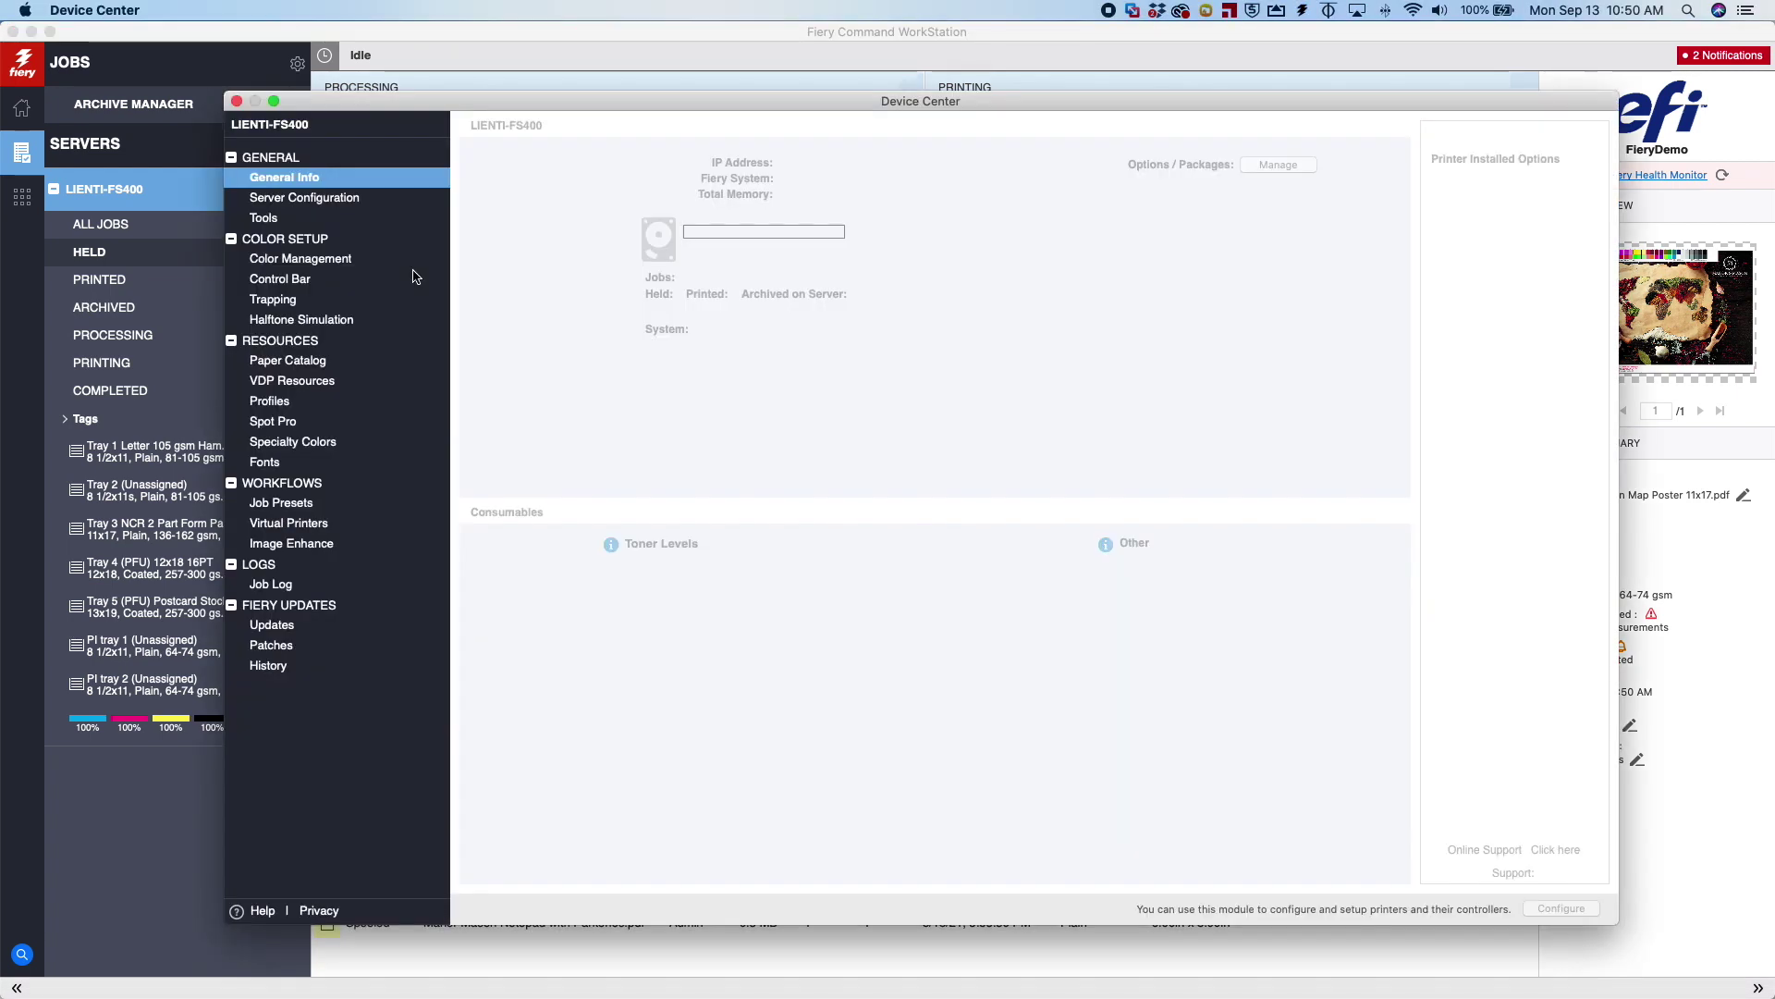
{"action": "left_click", "coordinate": [289, 279]}
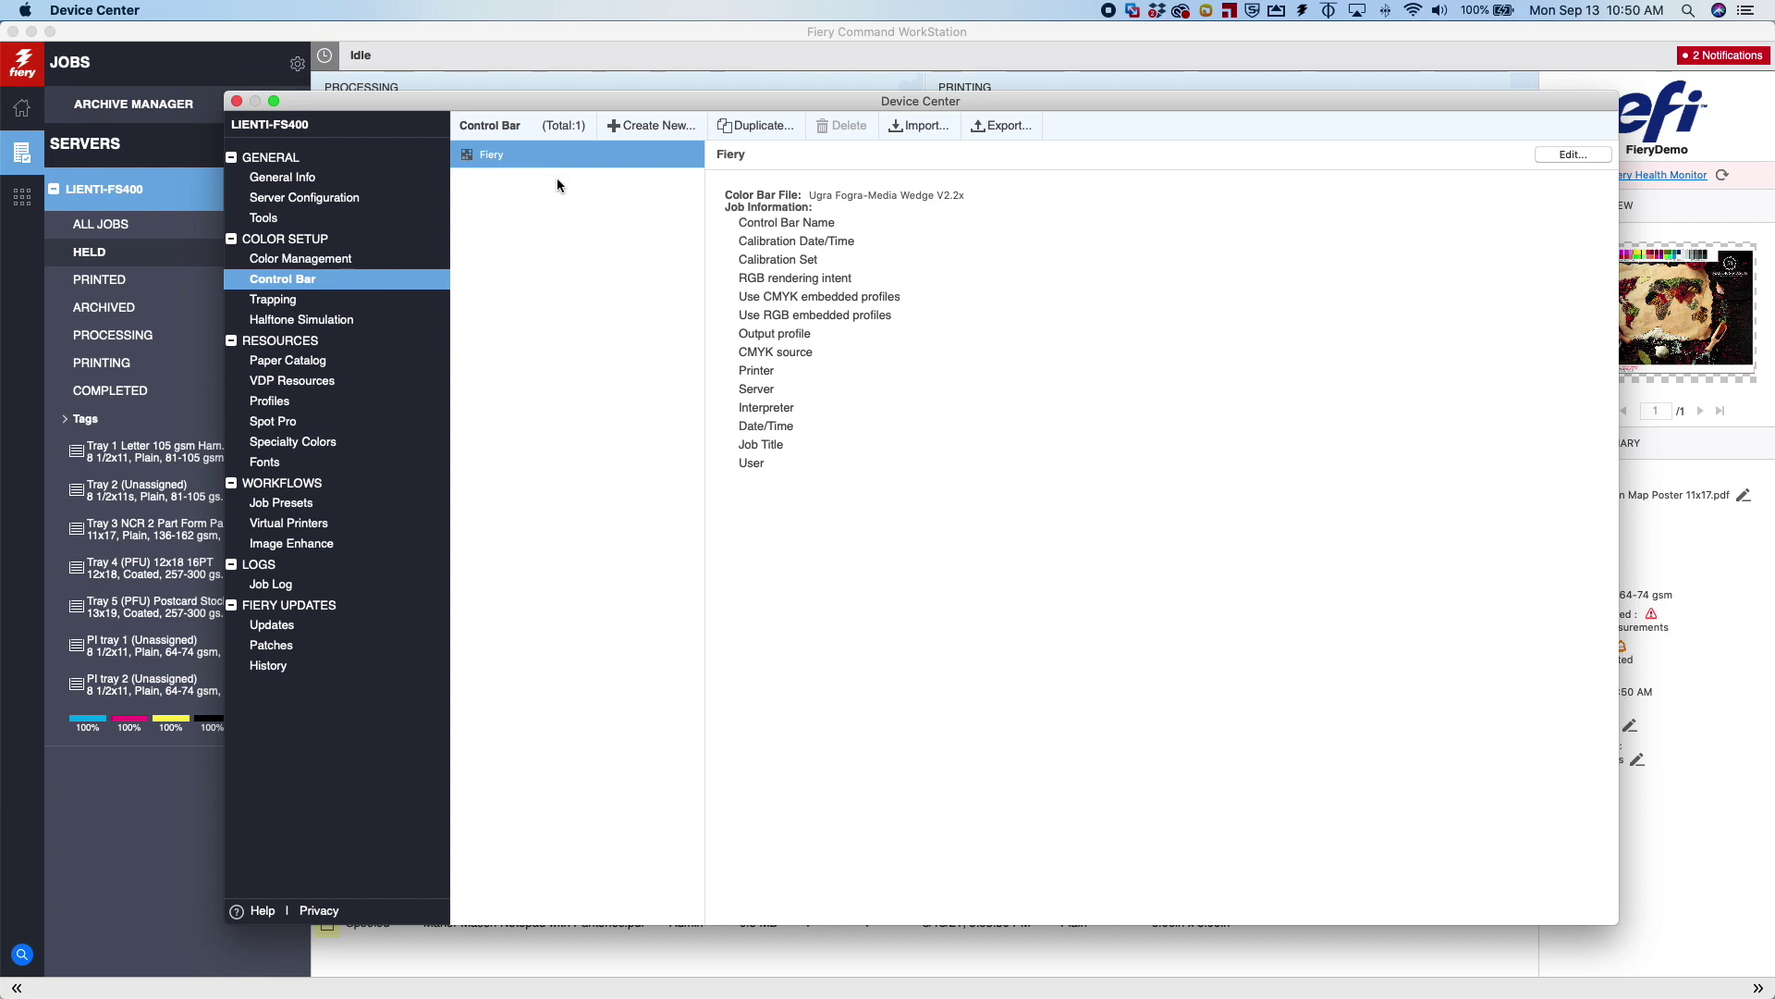
{"action": "left_click", "coordinate": [661, 127]}
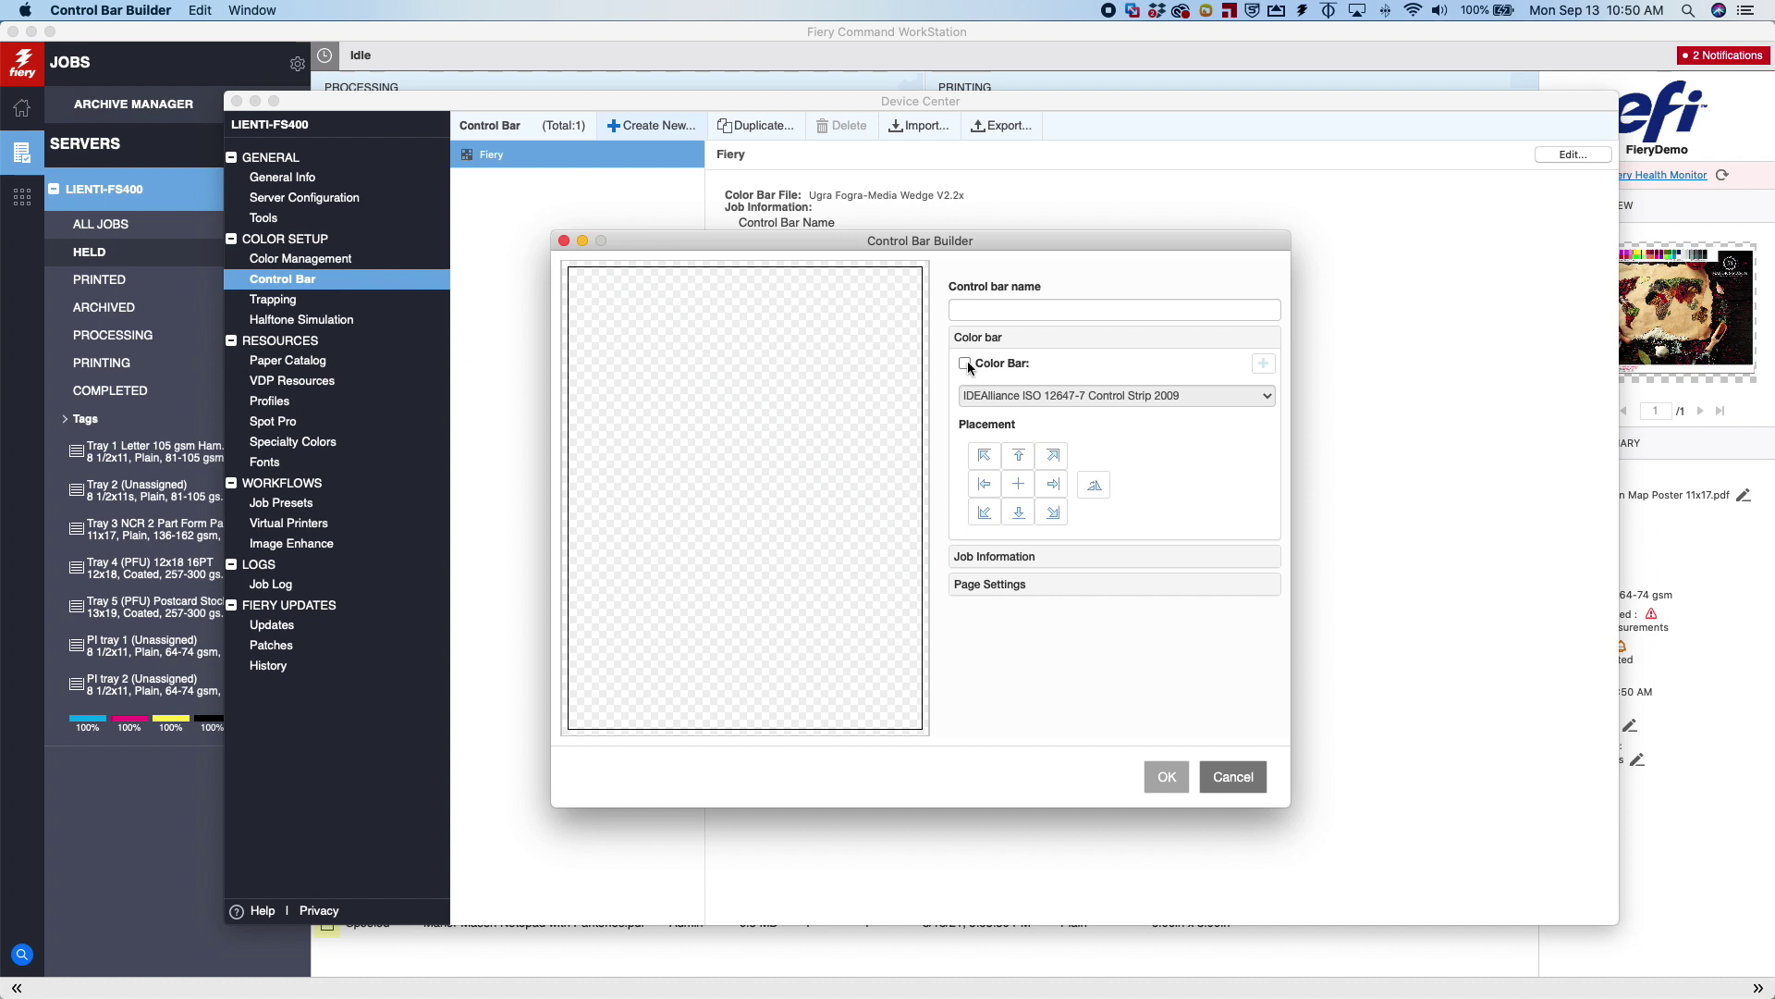
Enable the color bar and import 50 50 circle.eps from the Desktop as it.
{"action": "left_click", "coordinate": [967, 362]}
{"action": "left_click", "coordinate": [1067, 397]}
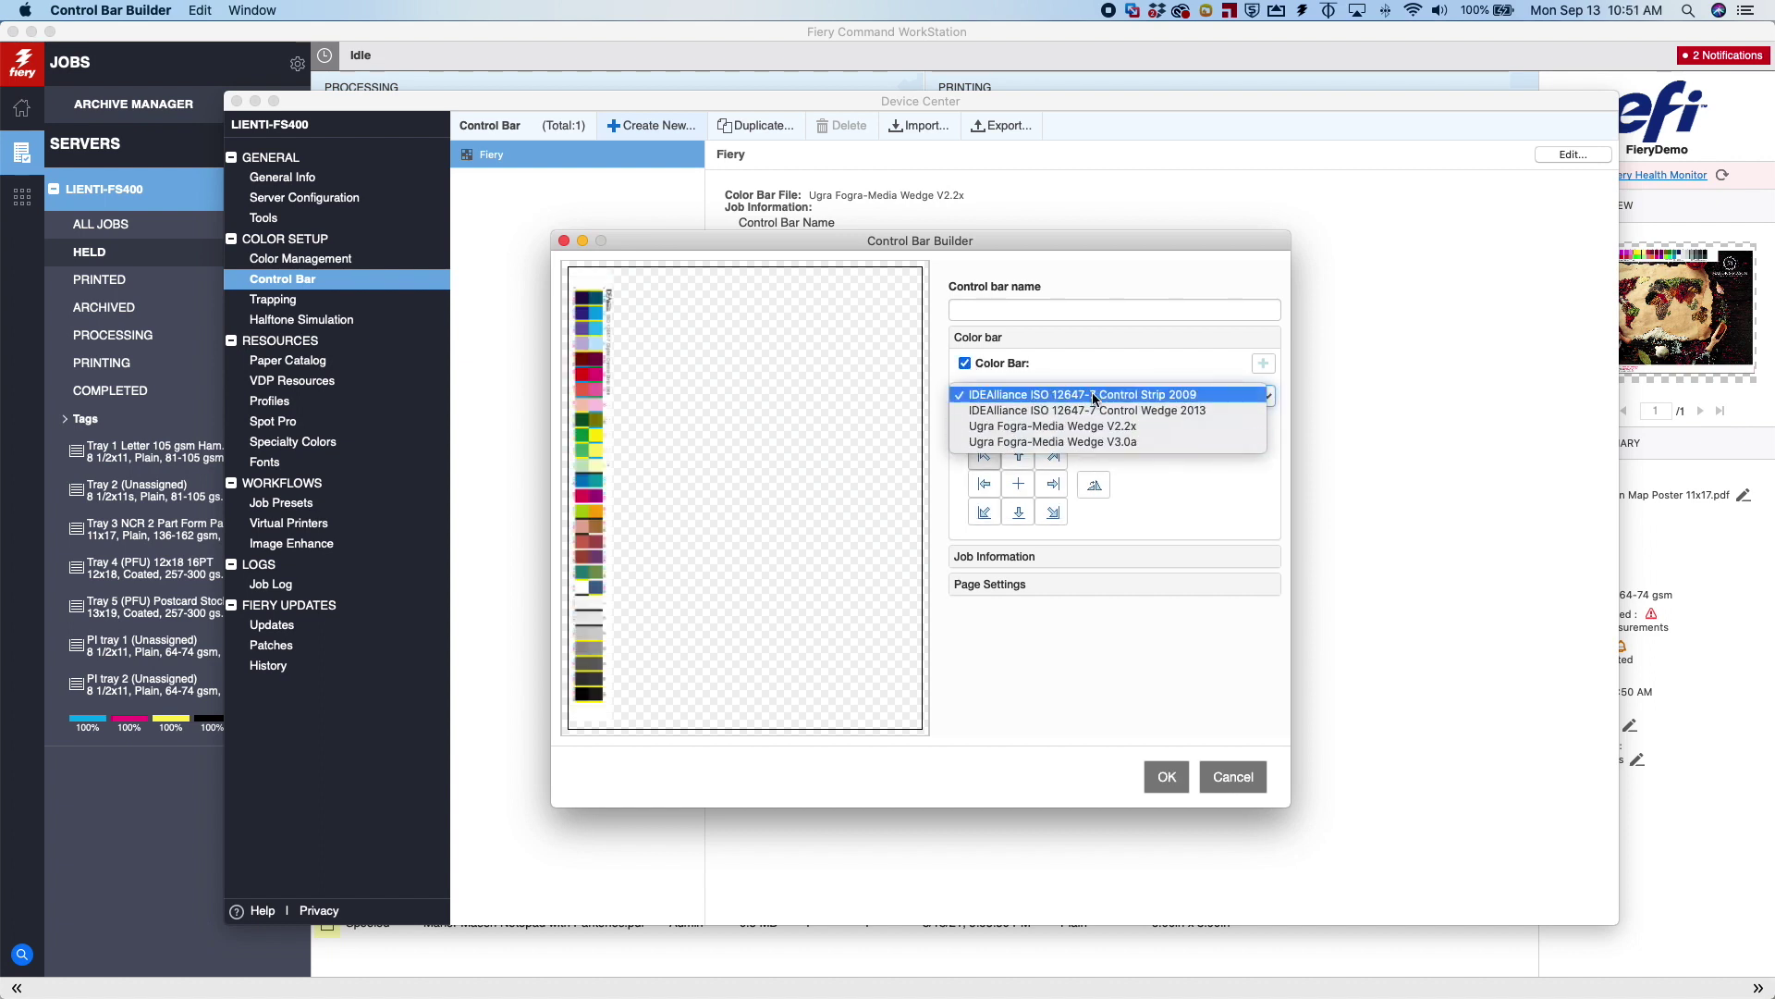
{"action": "left_click", "coordinate": [1089, 363]}
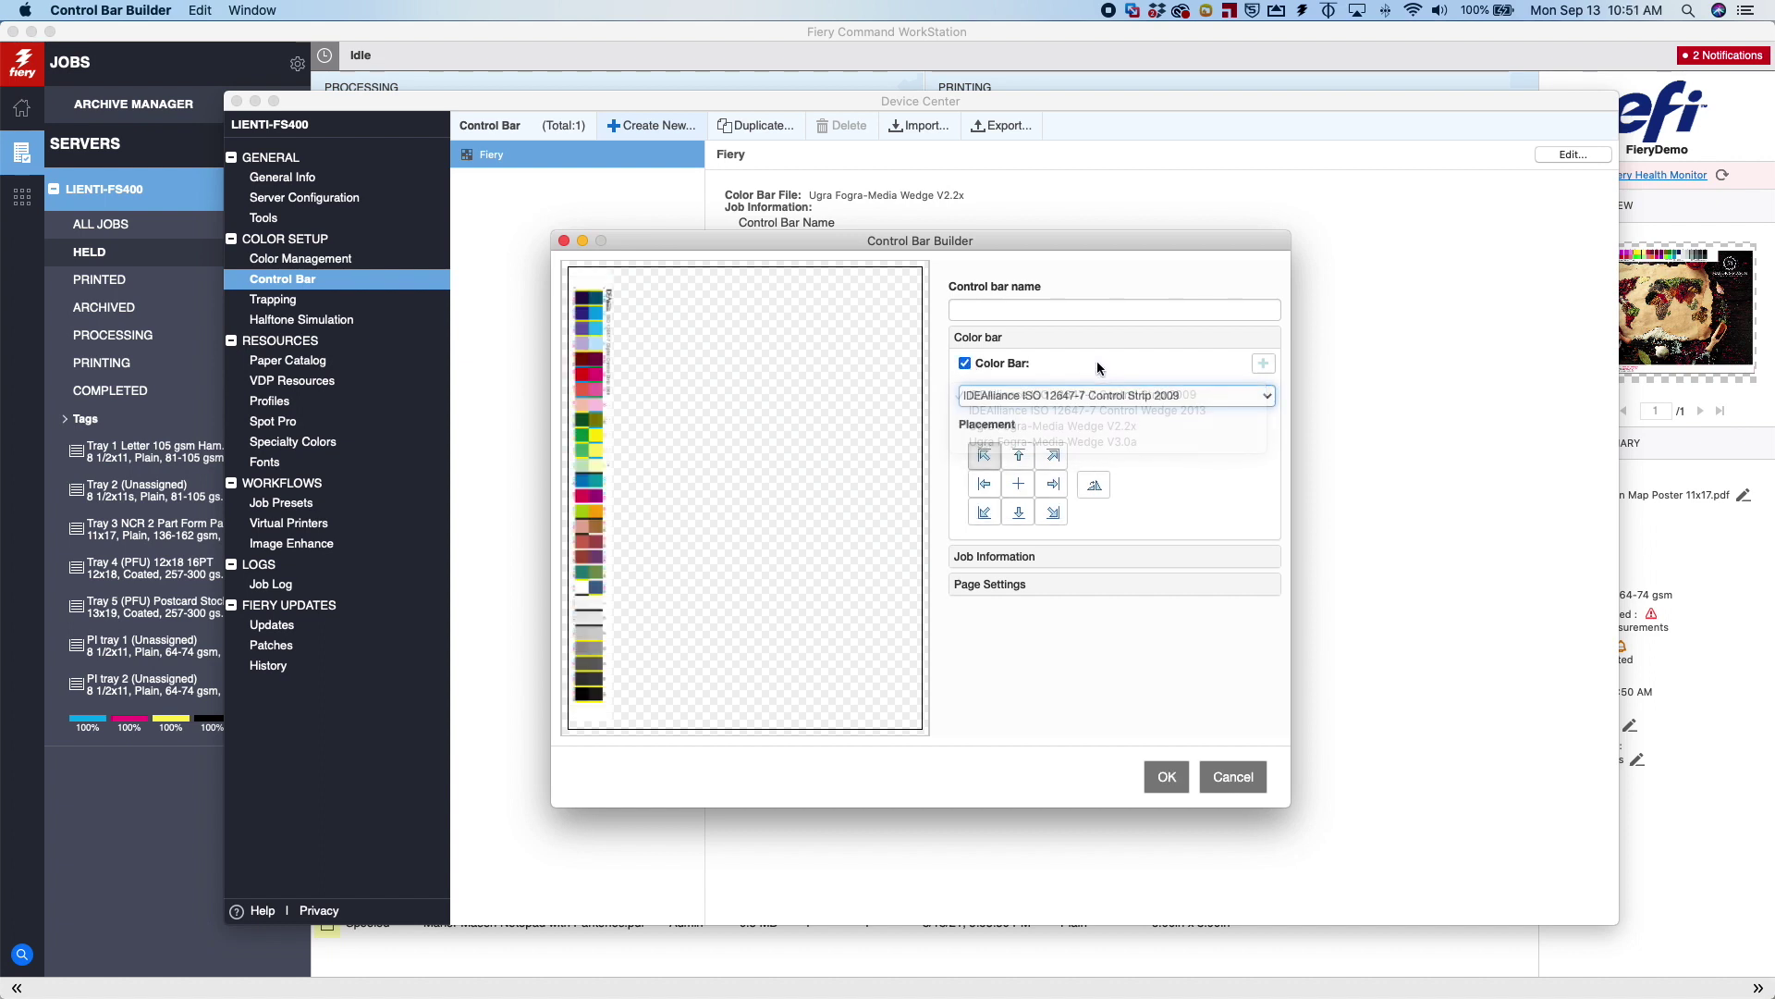
{"action": "left_click", "coordinate": [1262, 364]}
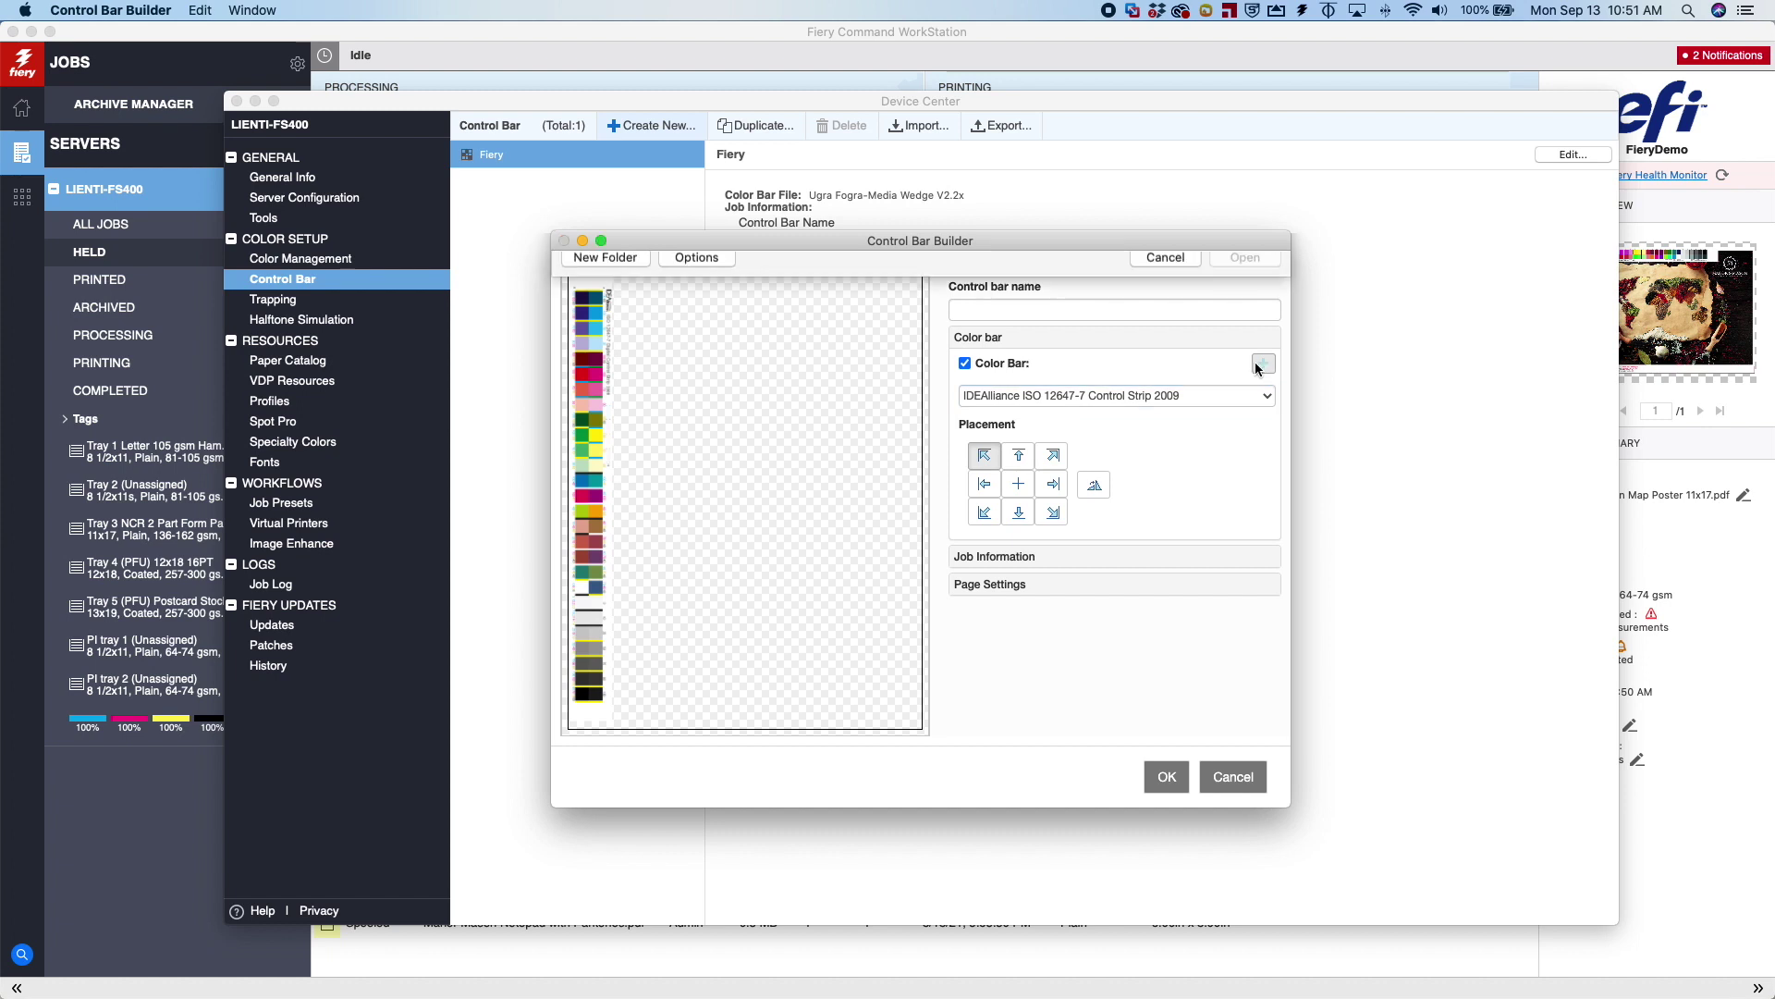
{"action": "left_click", "coordinate": [779, 324]}
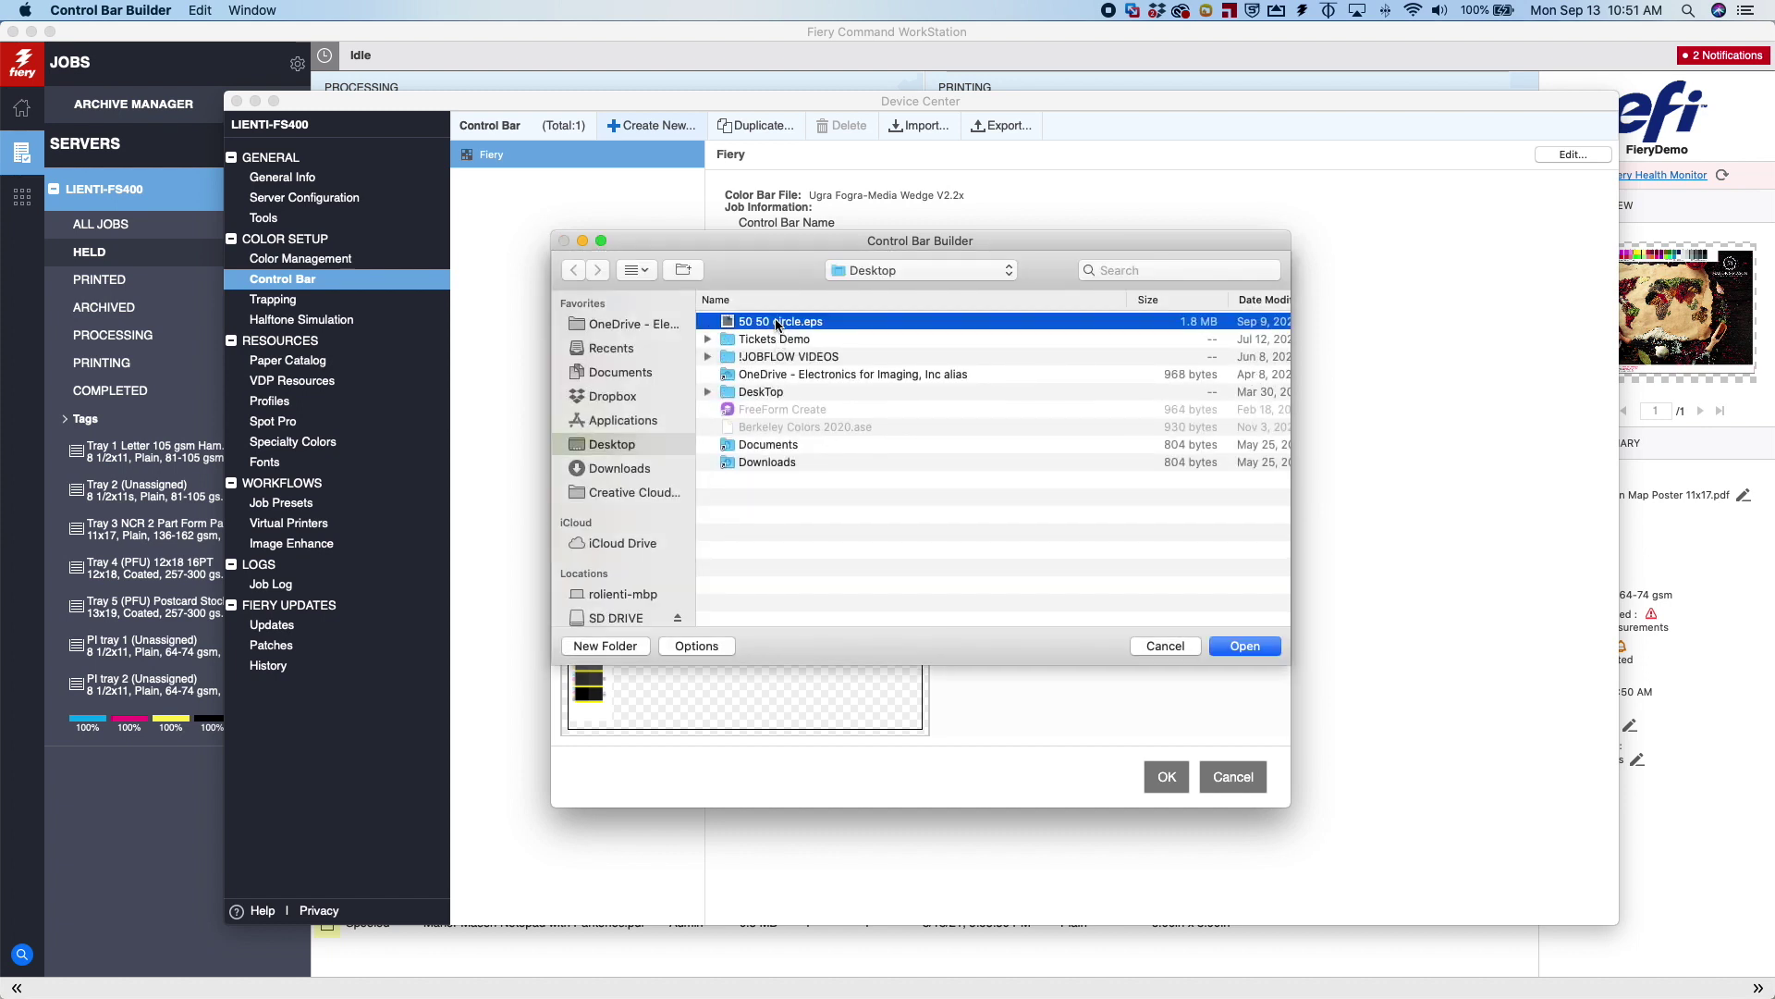
{"action": "left_click", "coordinate": [1245, 647]}
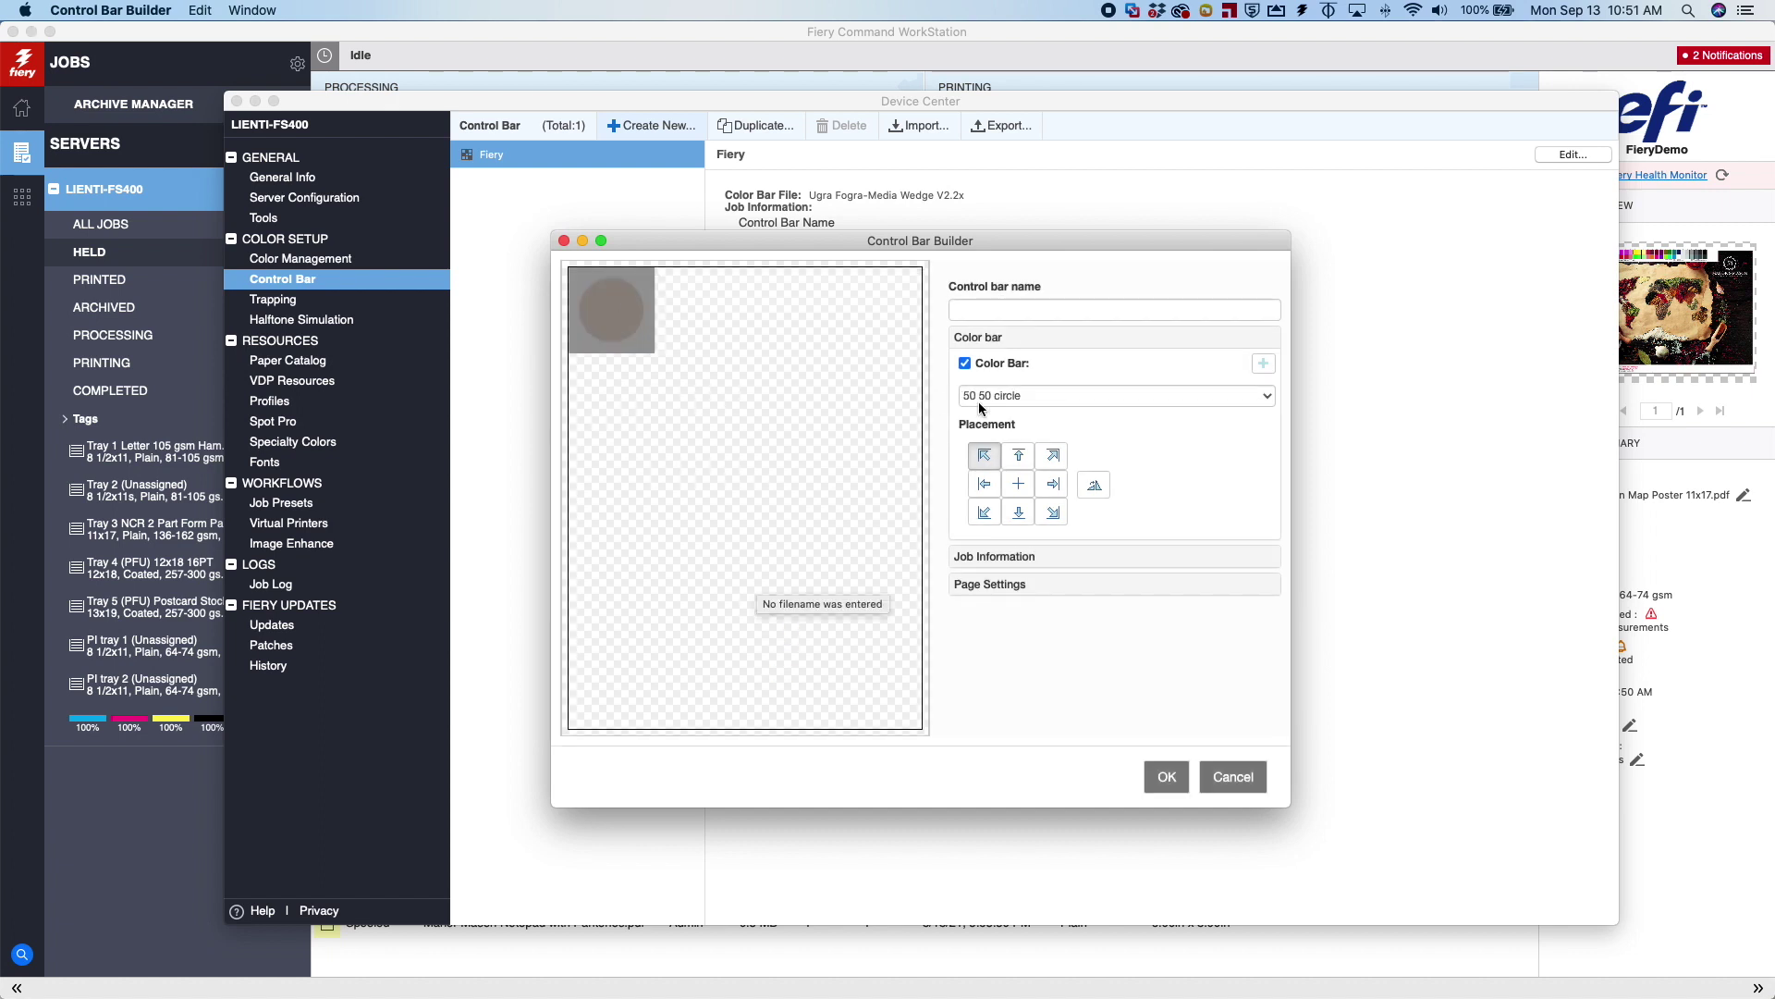
Choose the IDEAlliance ISO 12647-7 Control Wedge 2013 color bar, placed middle-left.
{"action": "left_click", "coordinate": [1268, 396]}
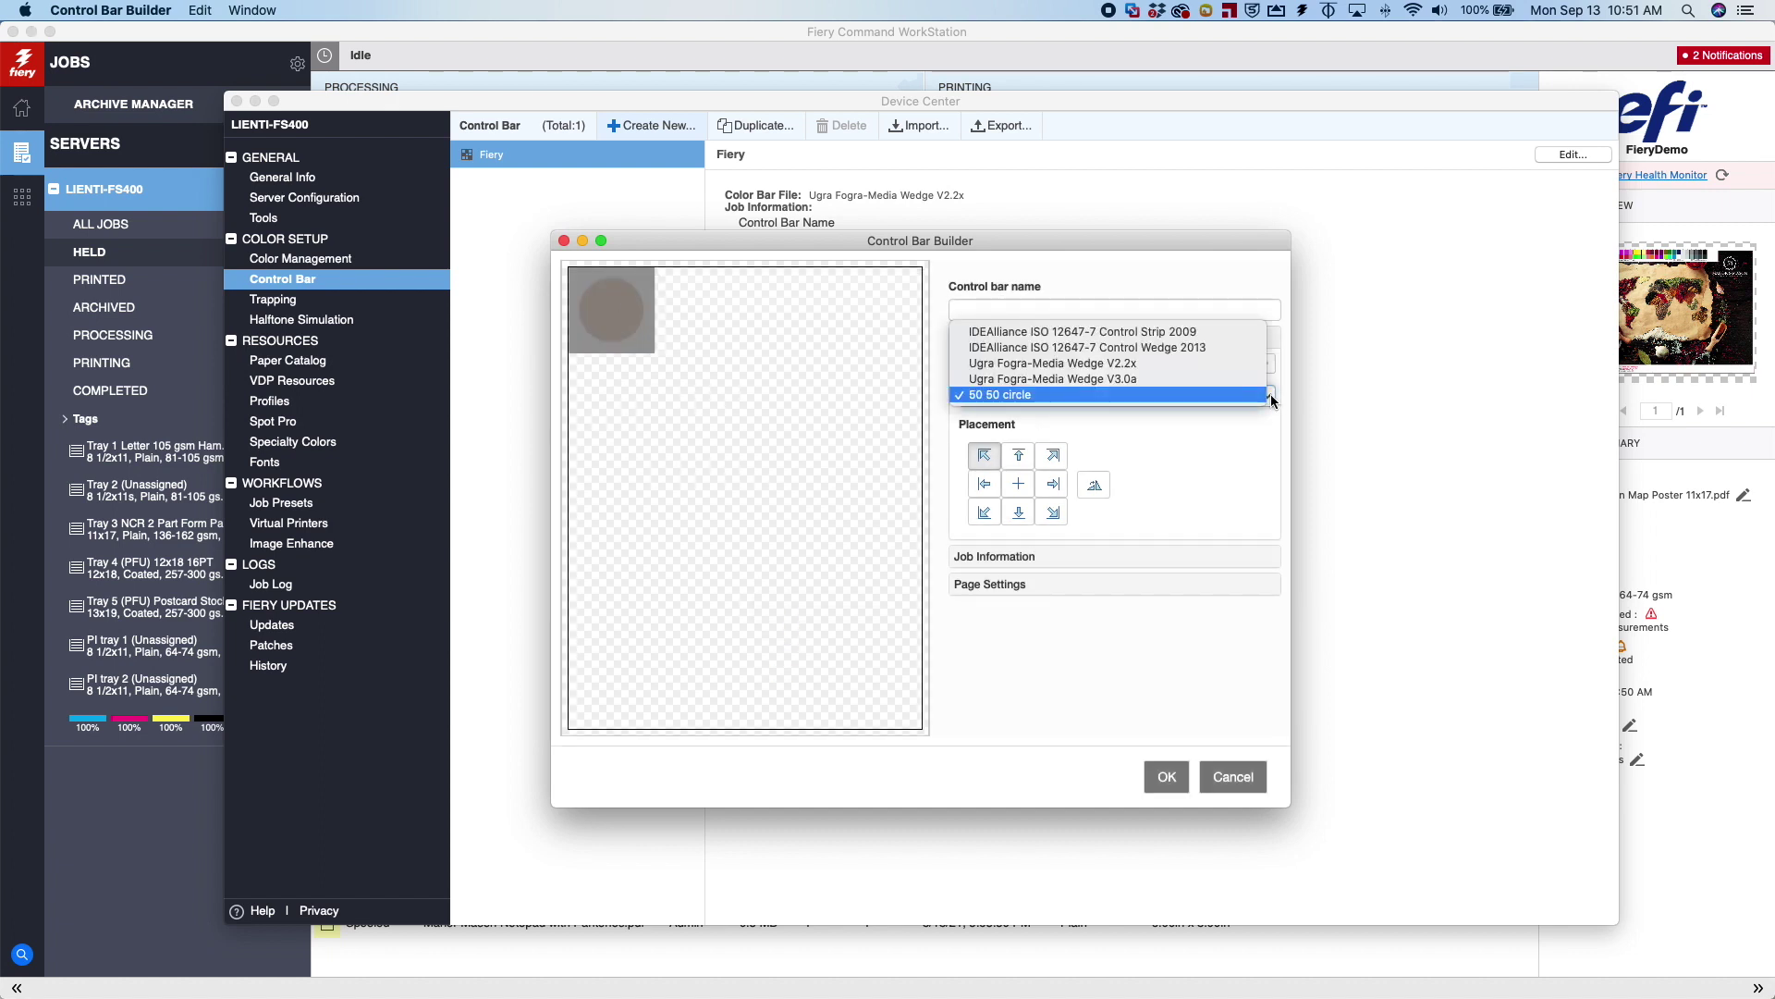
{"action": "left_click", "coordinate": [1150, 348]}
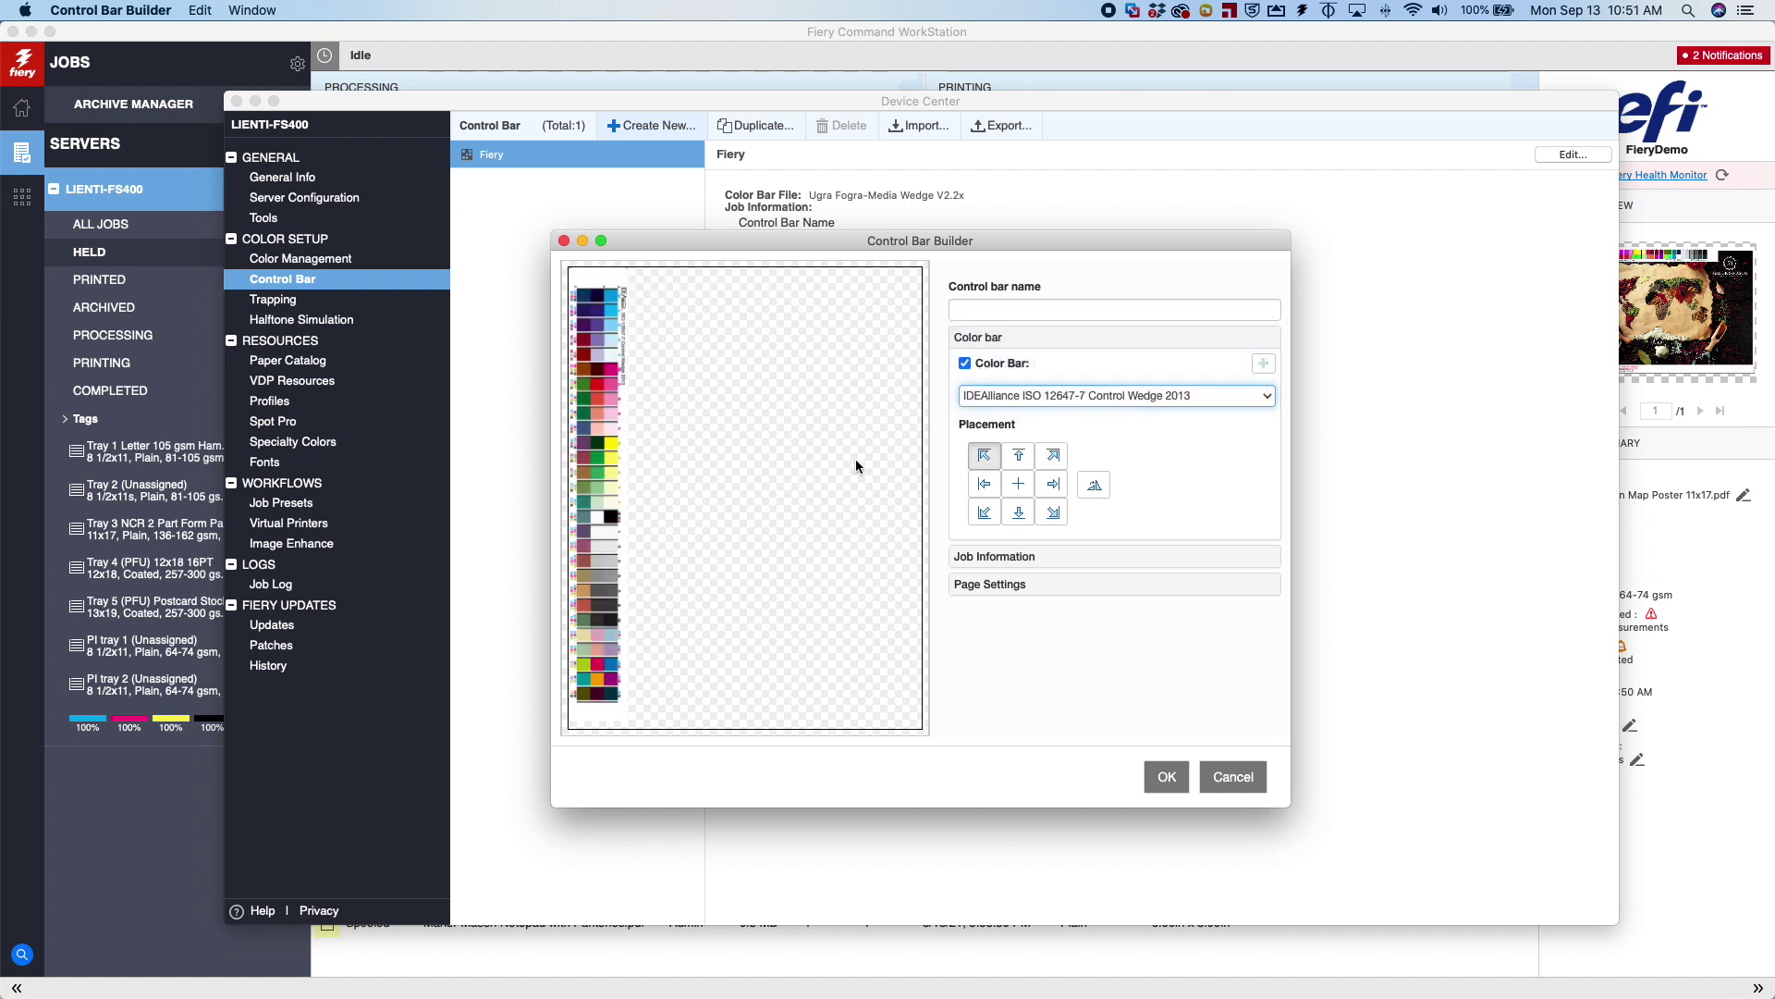
{"action": "left_click", "coordinate": [1093, 484]}
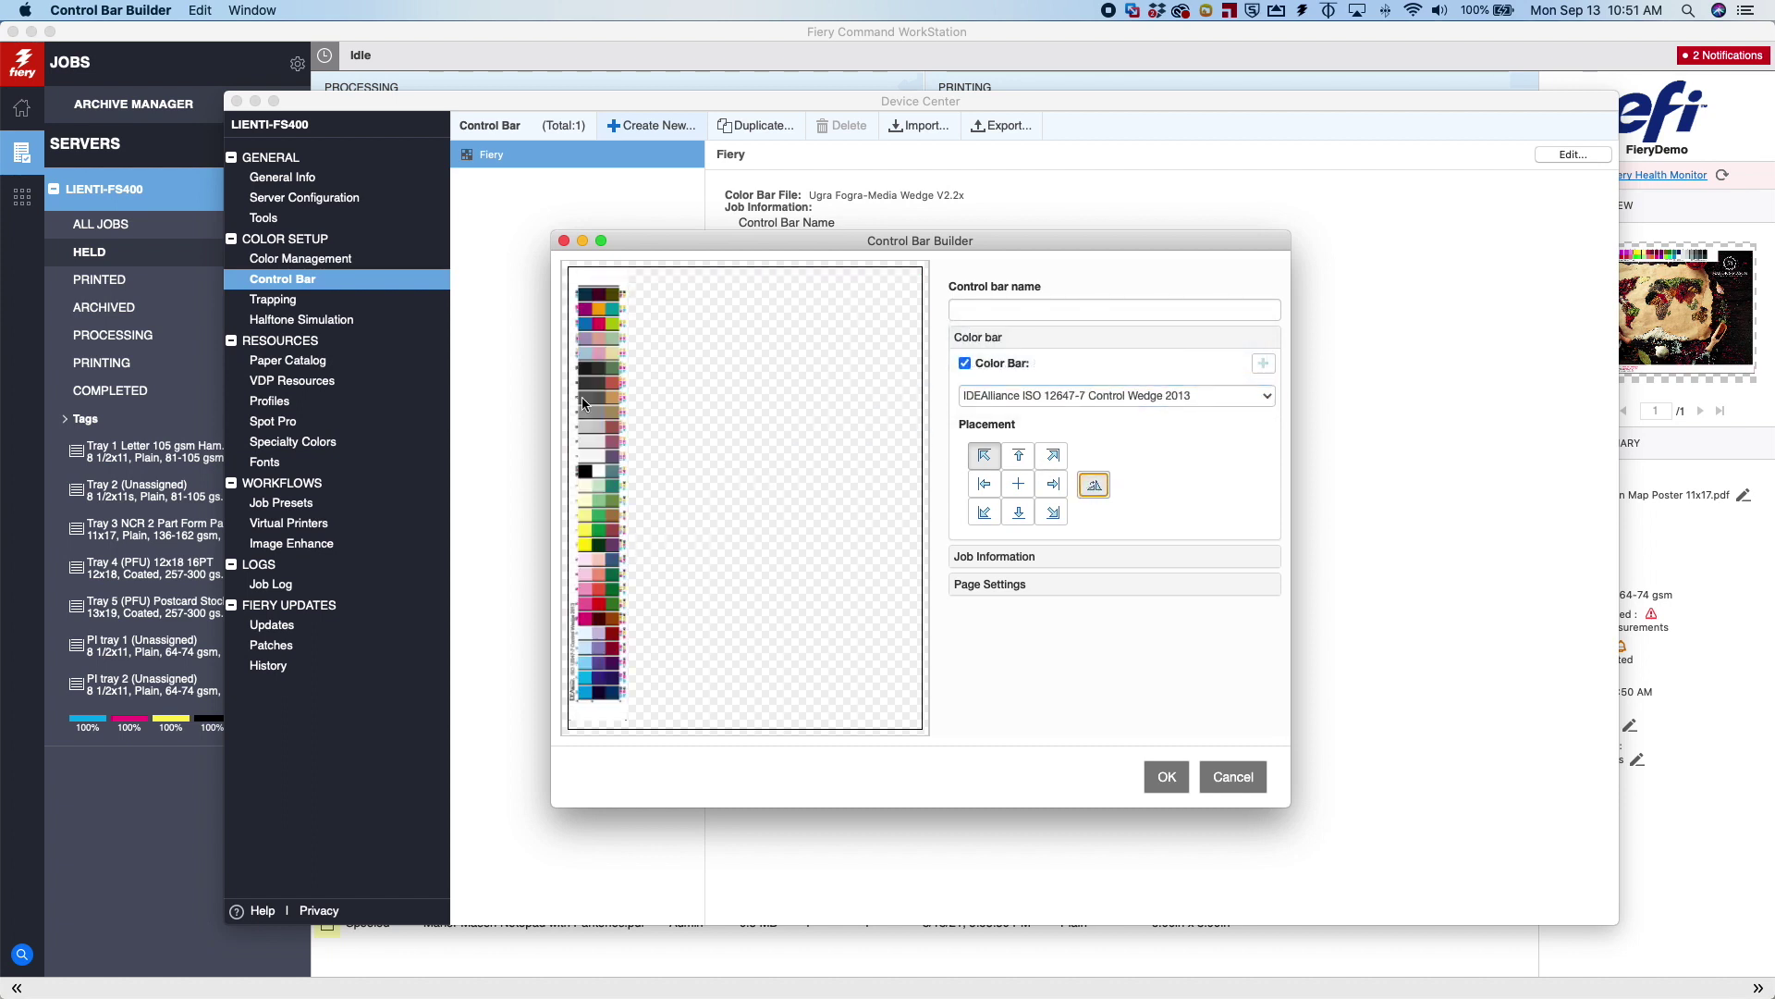
{"action": "left_click", "coordinate": [1052, 455]}
{"action": "left_click", "coordinate": [1052, 512]}
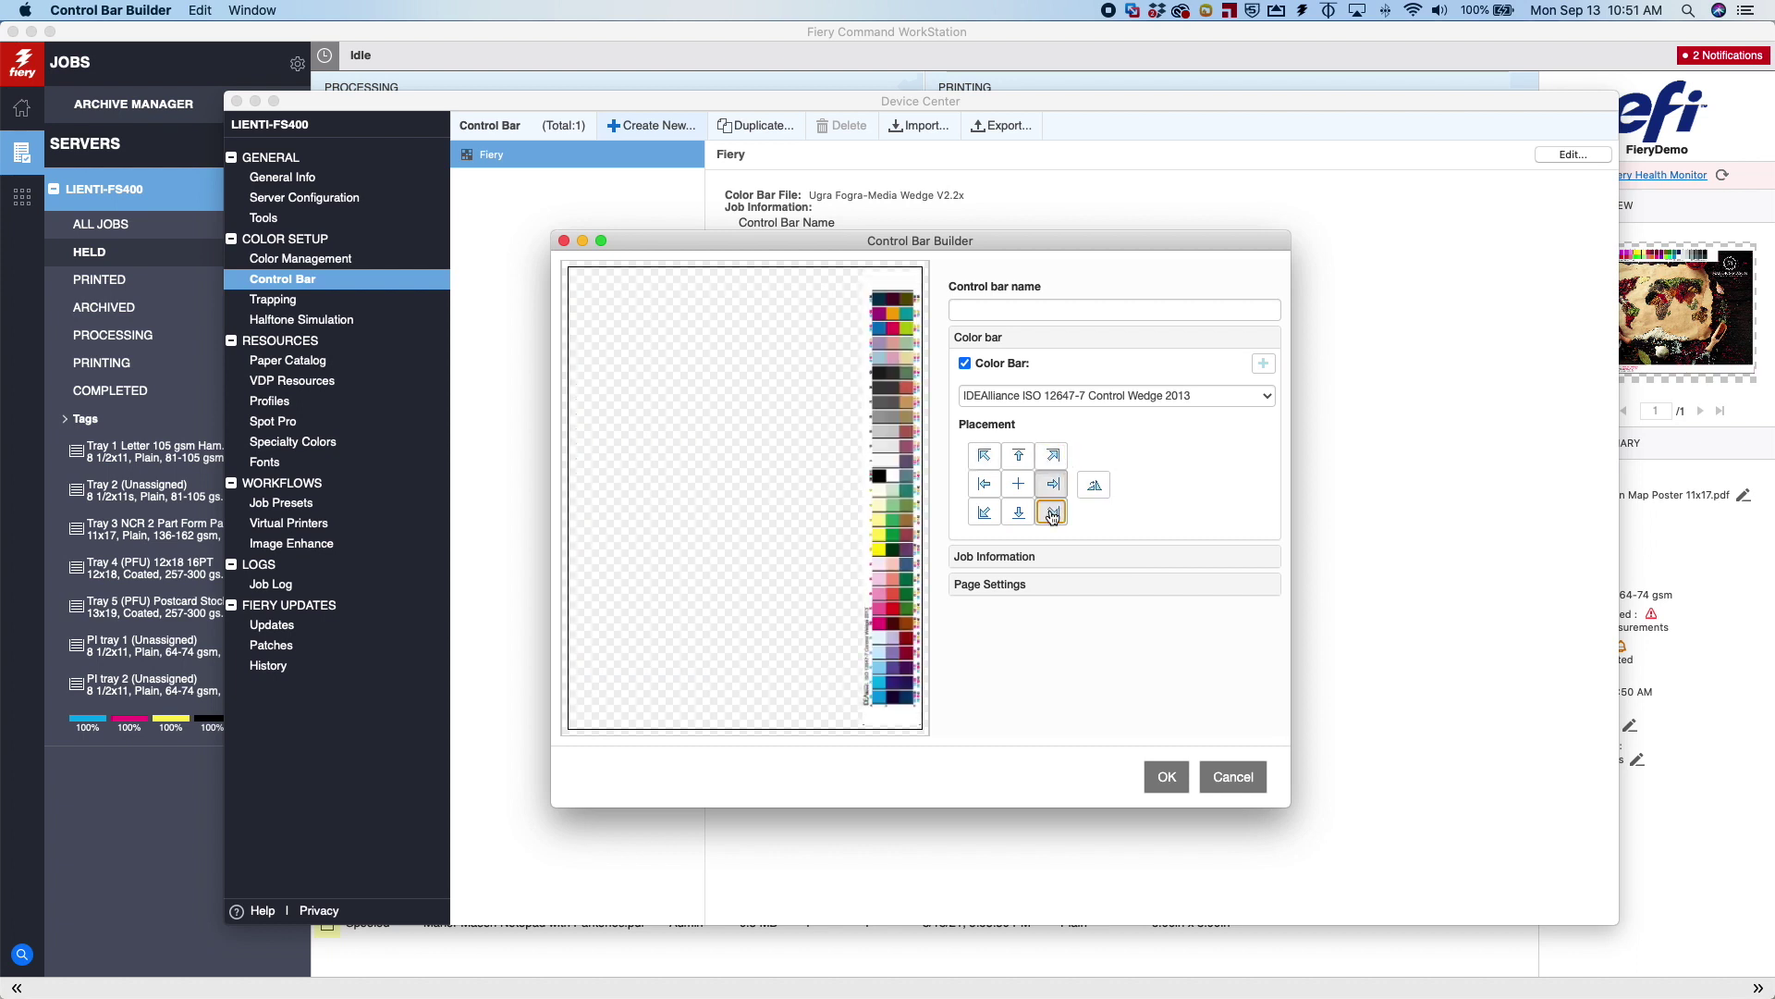
{"action": "left_click", "coordinate": [984, 483]}
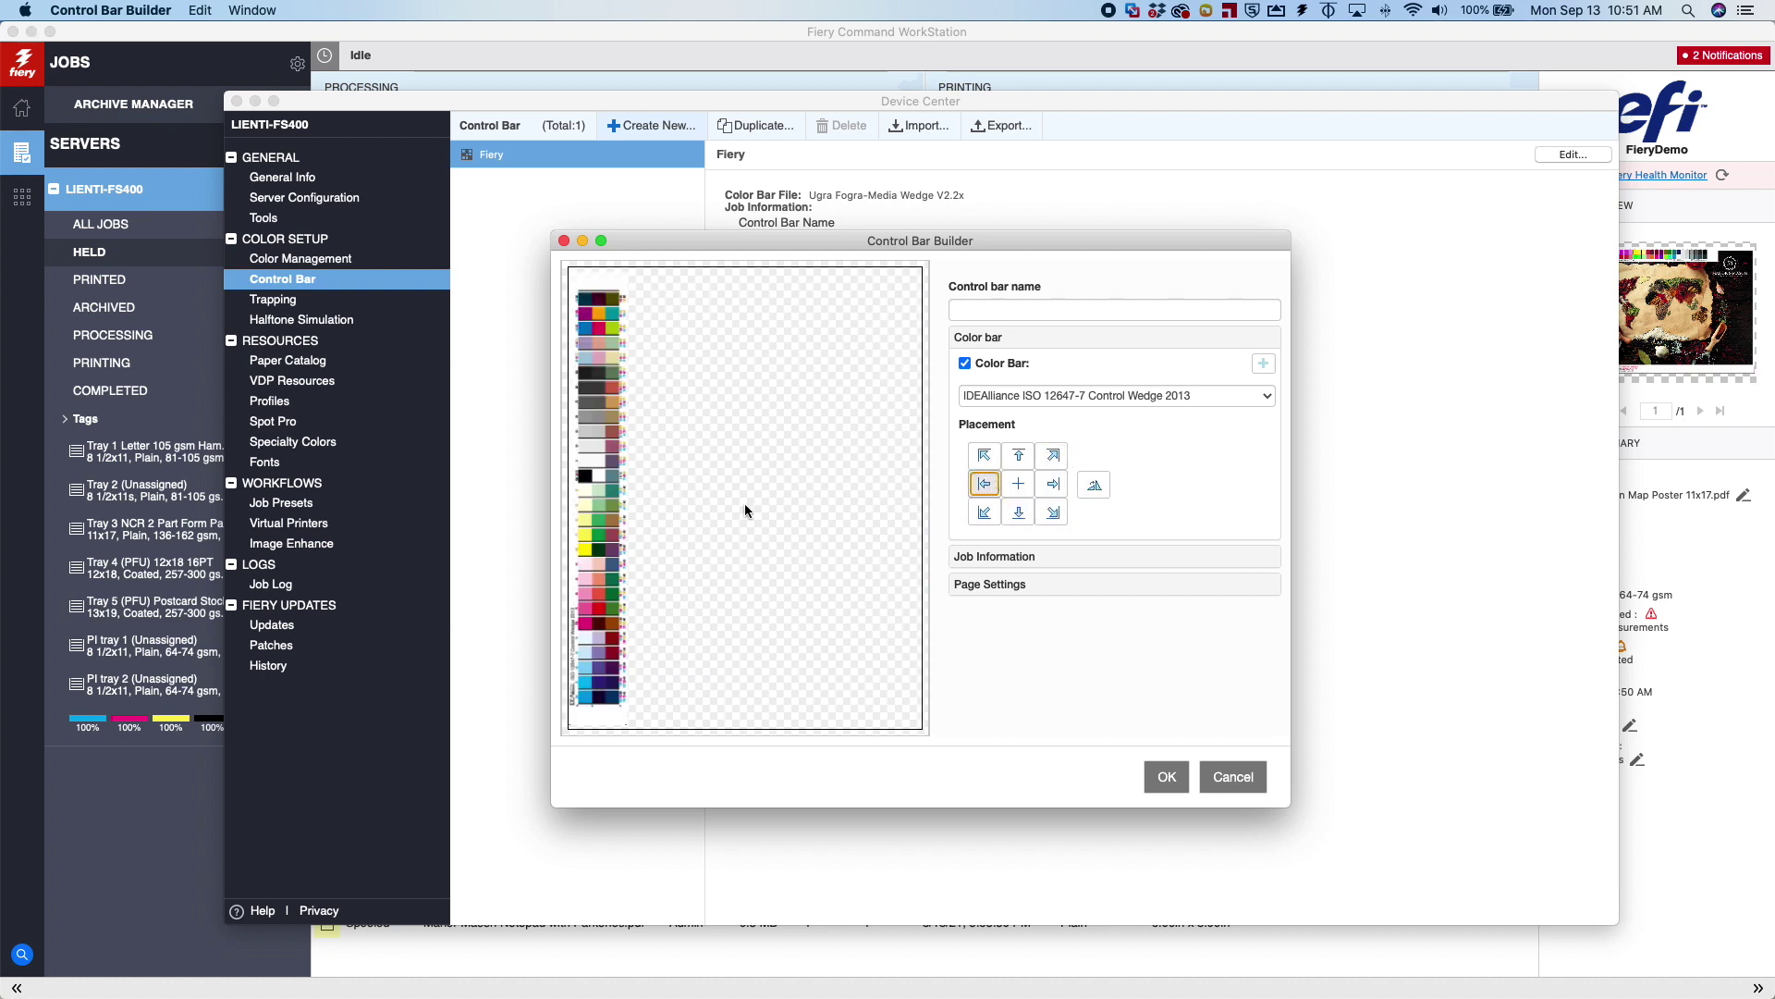
{"action": "left_click", "coordinate": [1008, 308]}
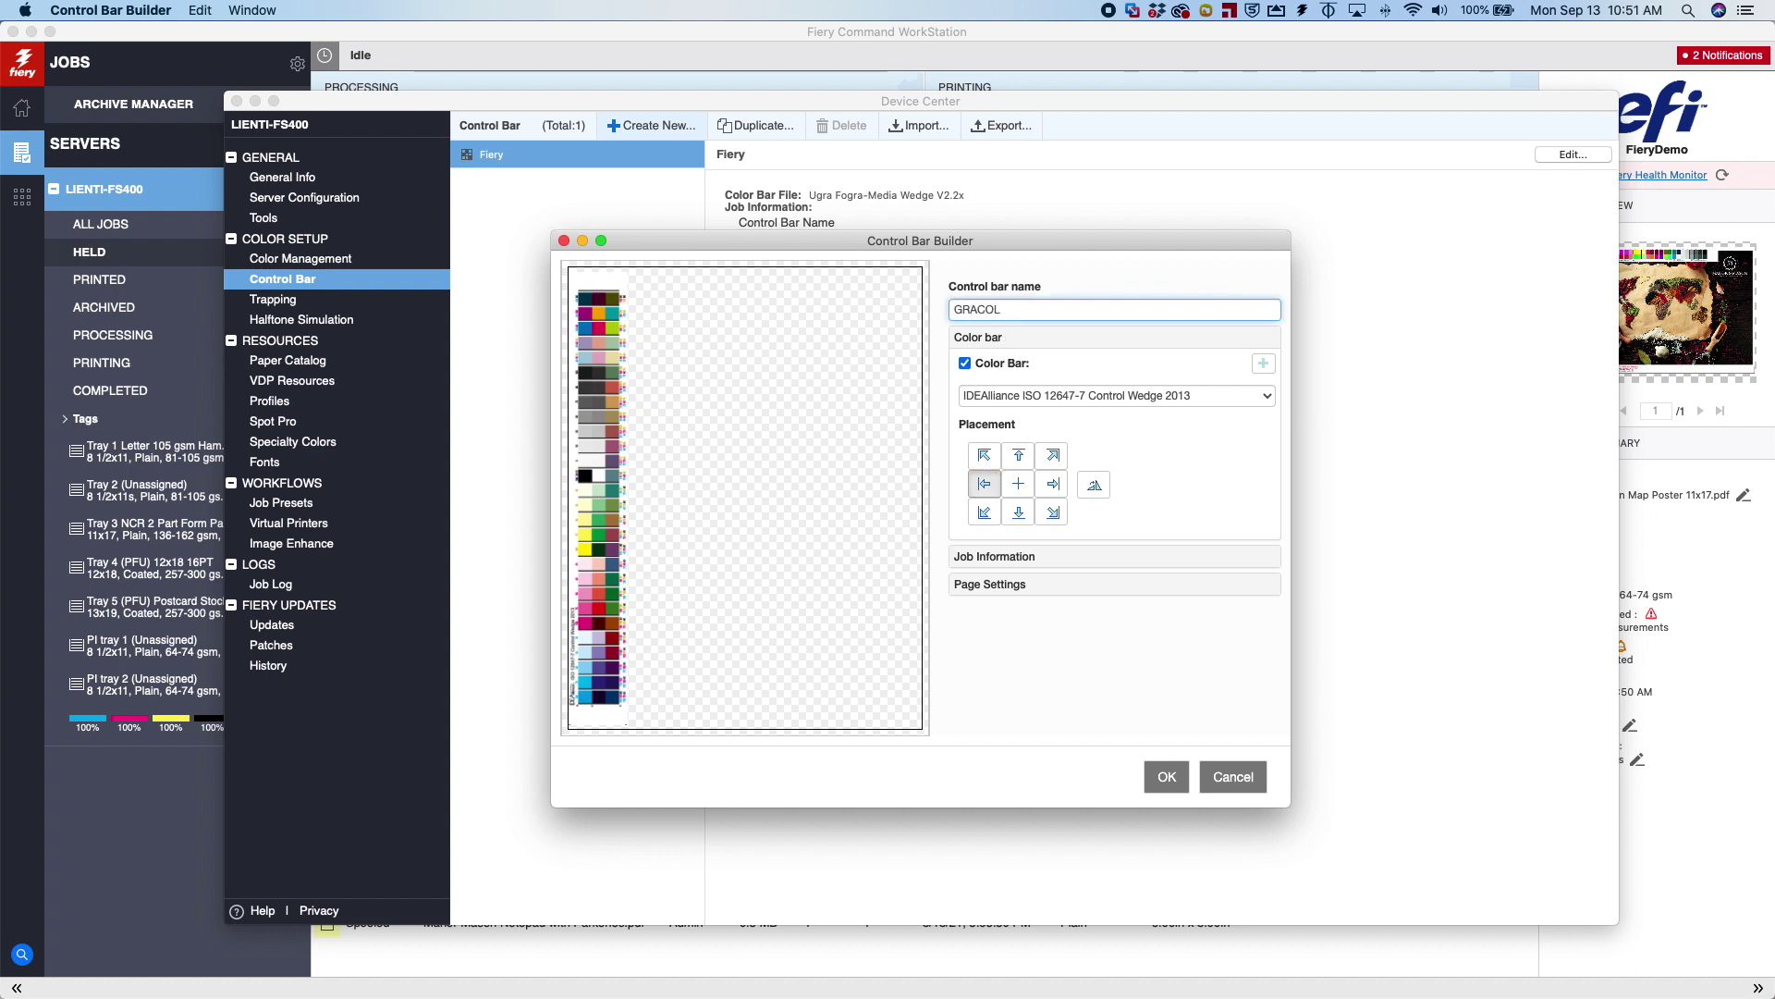
Turn on job information and remove the Server and PDF Print Engine preferred fields.
{"action": "left_click", "coordinate": [997, 557]}
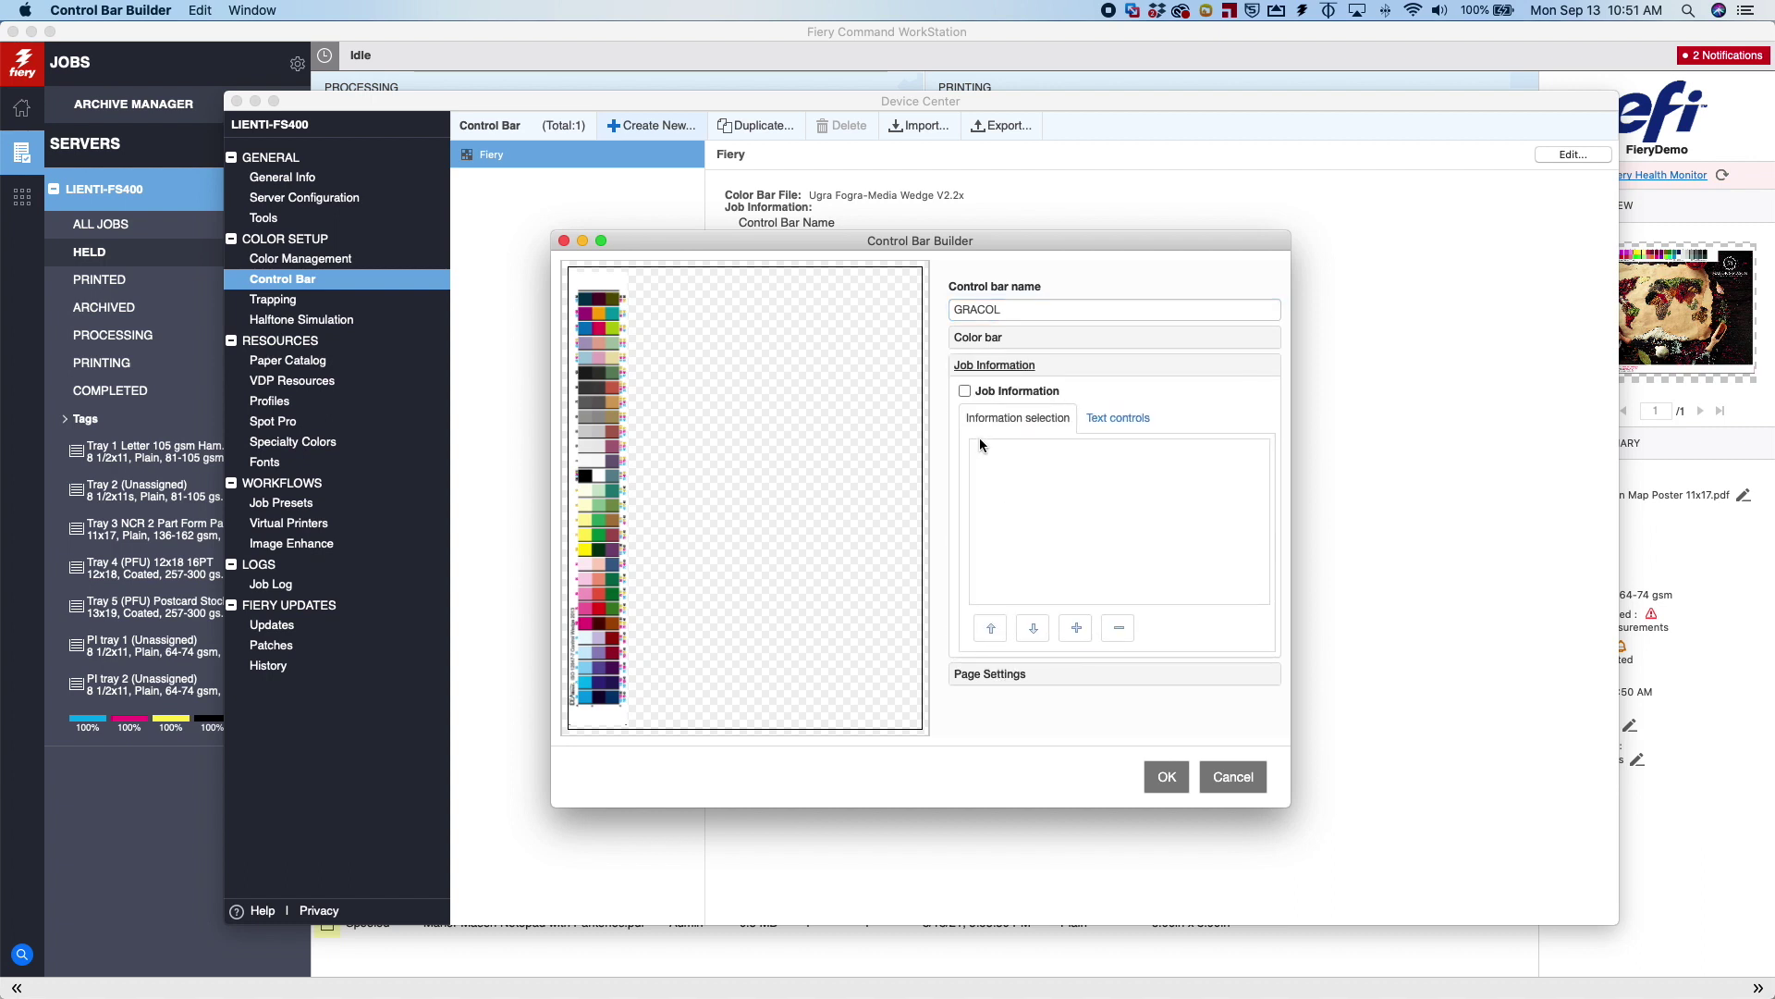
{"action": "left_click", "coordinate": [966, 391]}
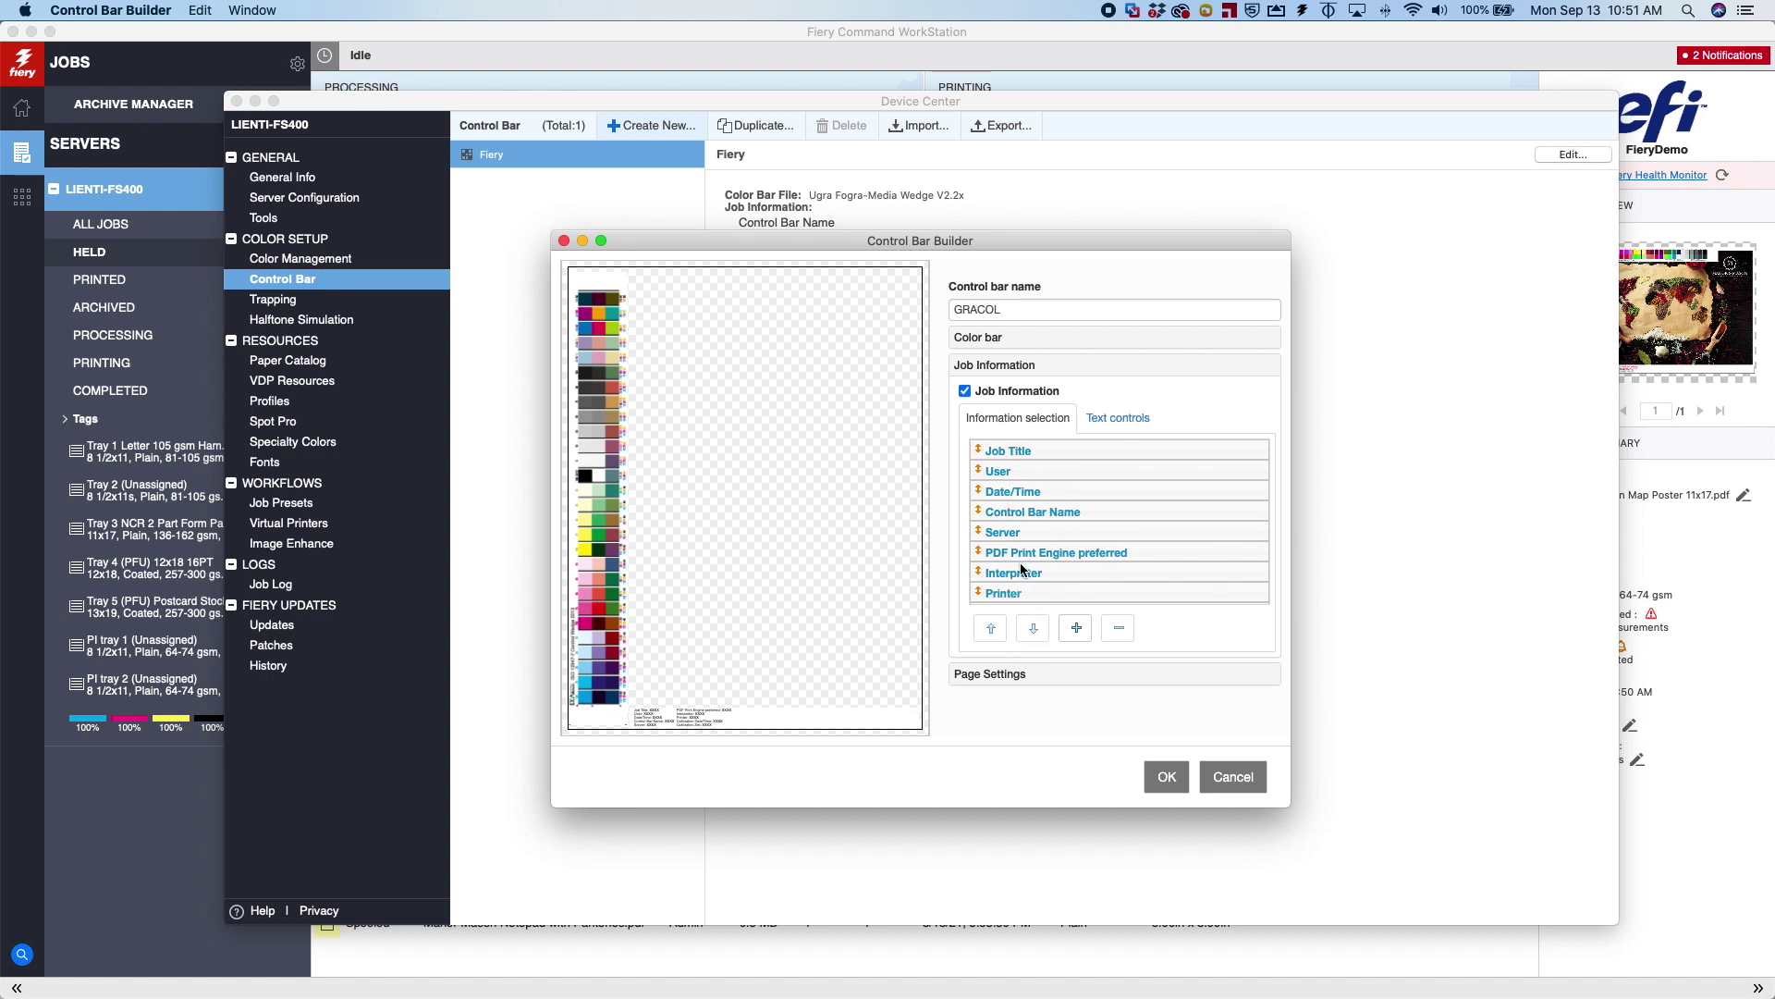
{"action": "scroll", "coordinate": [1017, 564], "scroll_direction": "down", "scroll_amount": 2}
{"action": "scroll", "coordinate": [1023, 555], "scroll_direction": "up", "scroll_amount": 2}
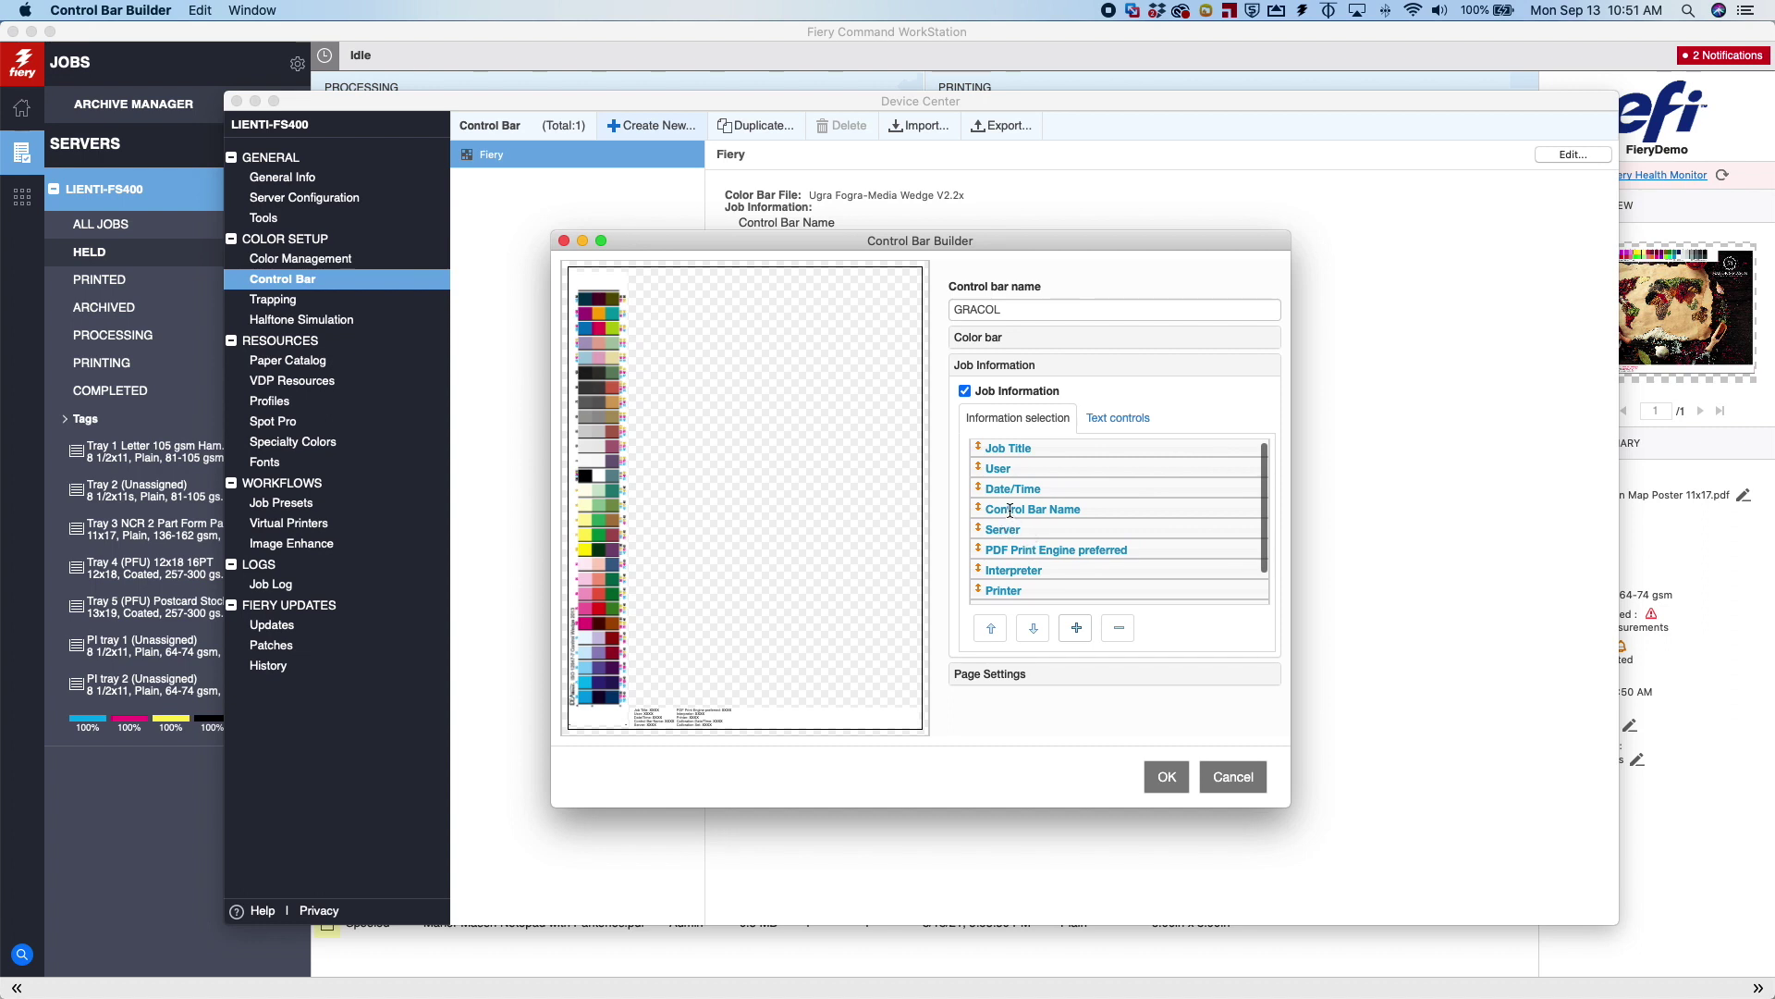
{"action": "left_click", "coordinate": [1007, 529]}
{"action": "left_click", "coordinate": [1121, 629]}
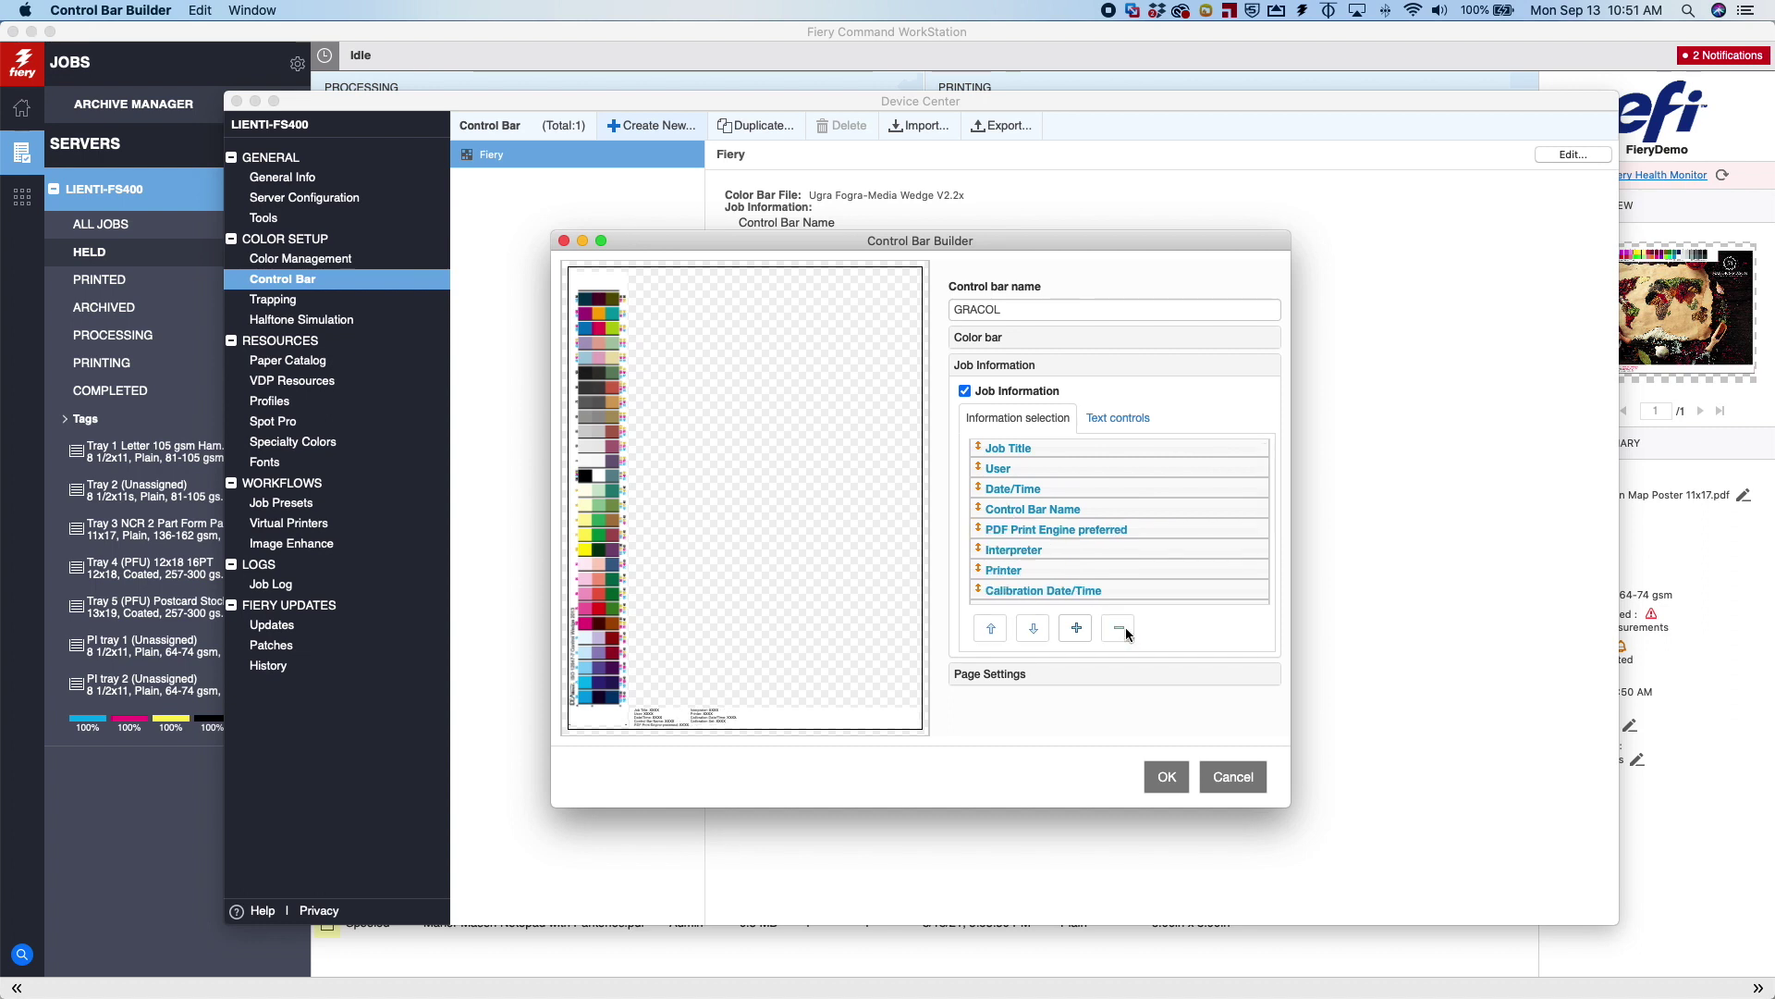
{"action": "left_click", "coordinate": [1130, 639]}
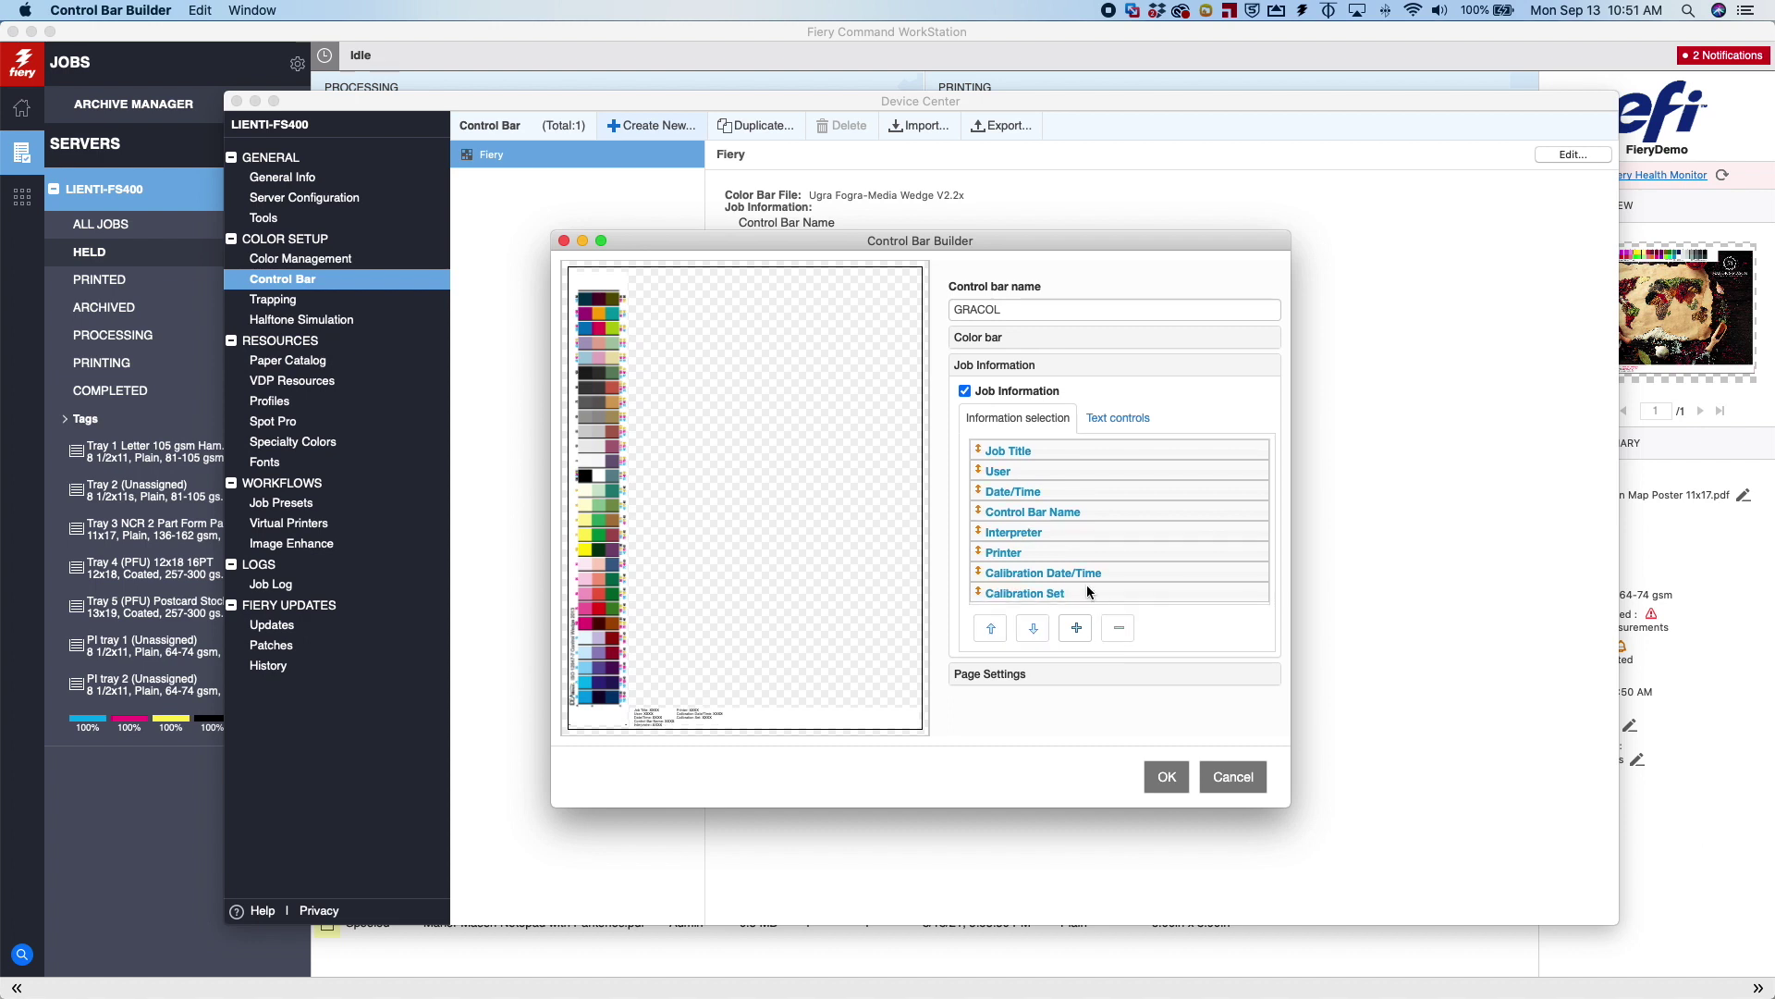
{"action": "left_click", "coordinate": [1036, 533]}
{"action": "left_click", "coordinate": [1119, 419]}
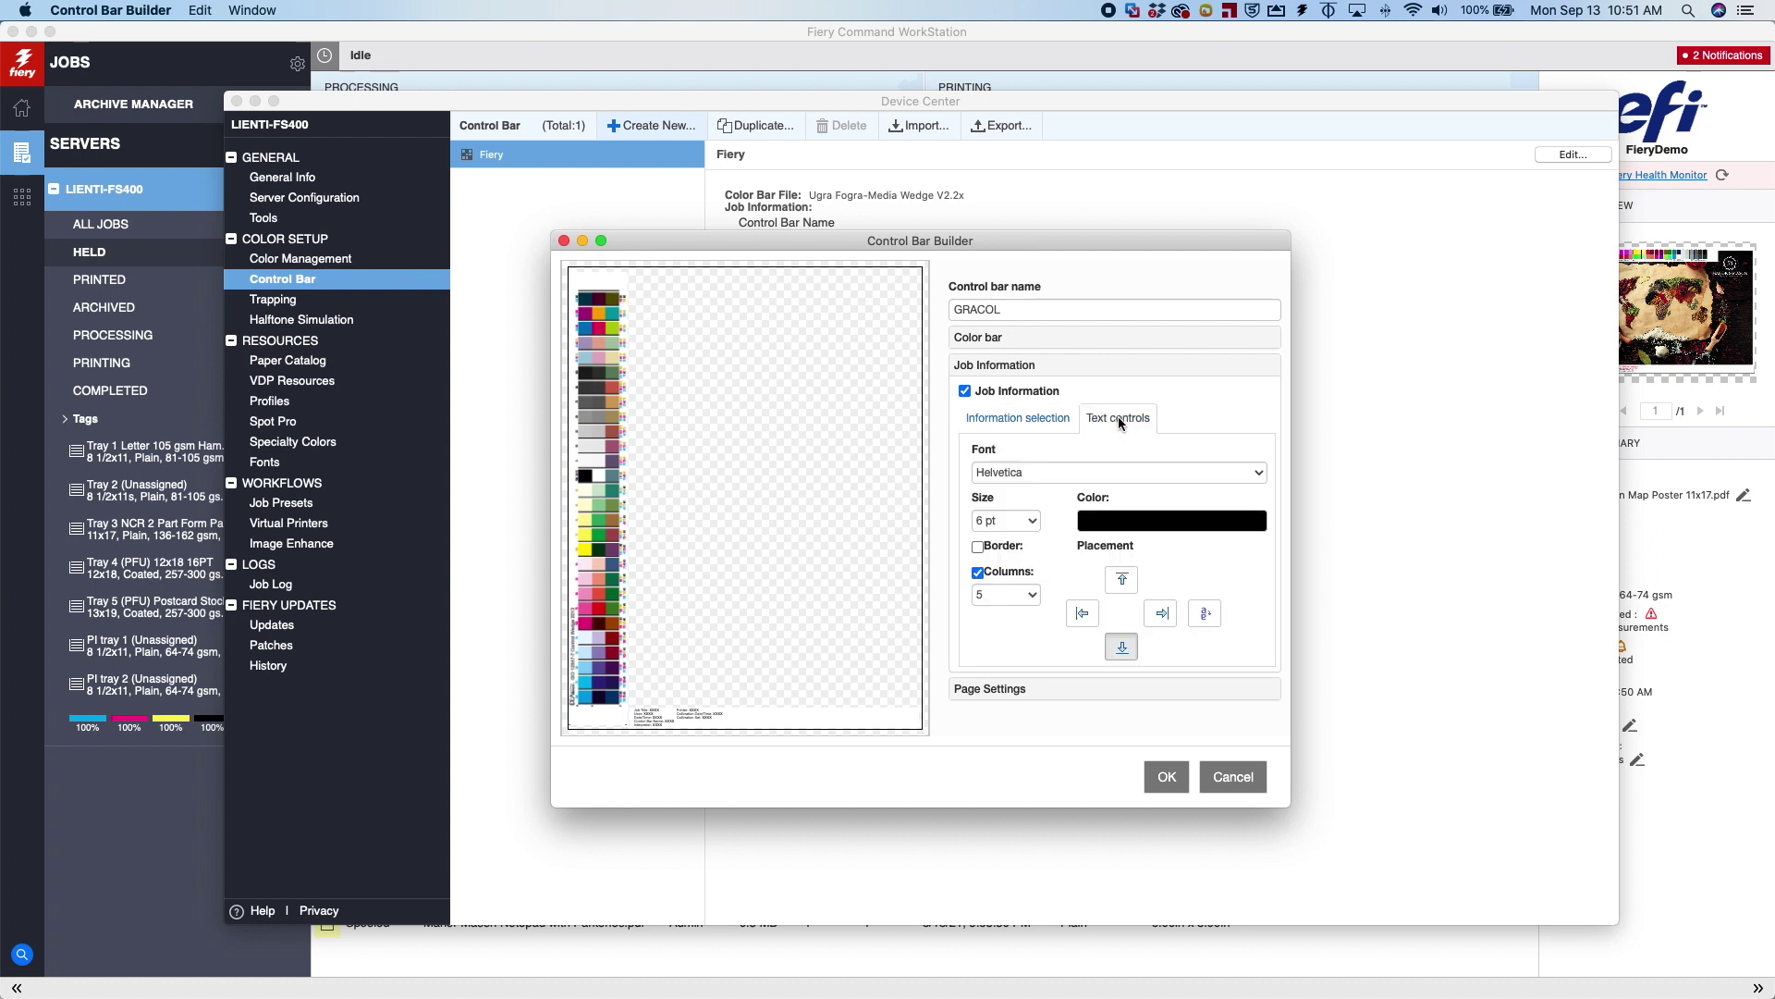
Make the job-info text 14 pt and red, placed along the right edge.
{"action": "left_click", "coordinate": [1159, 615]}
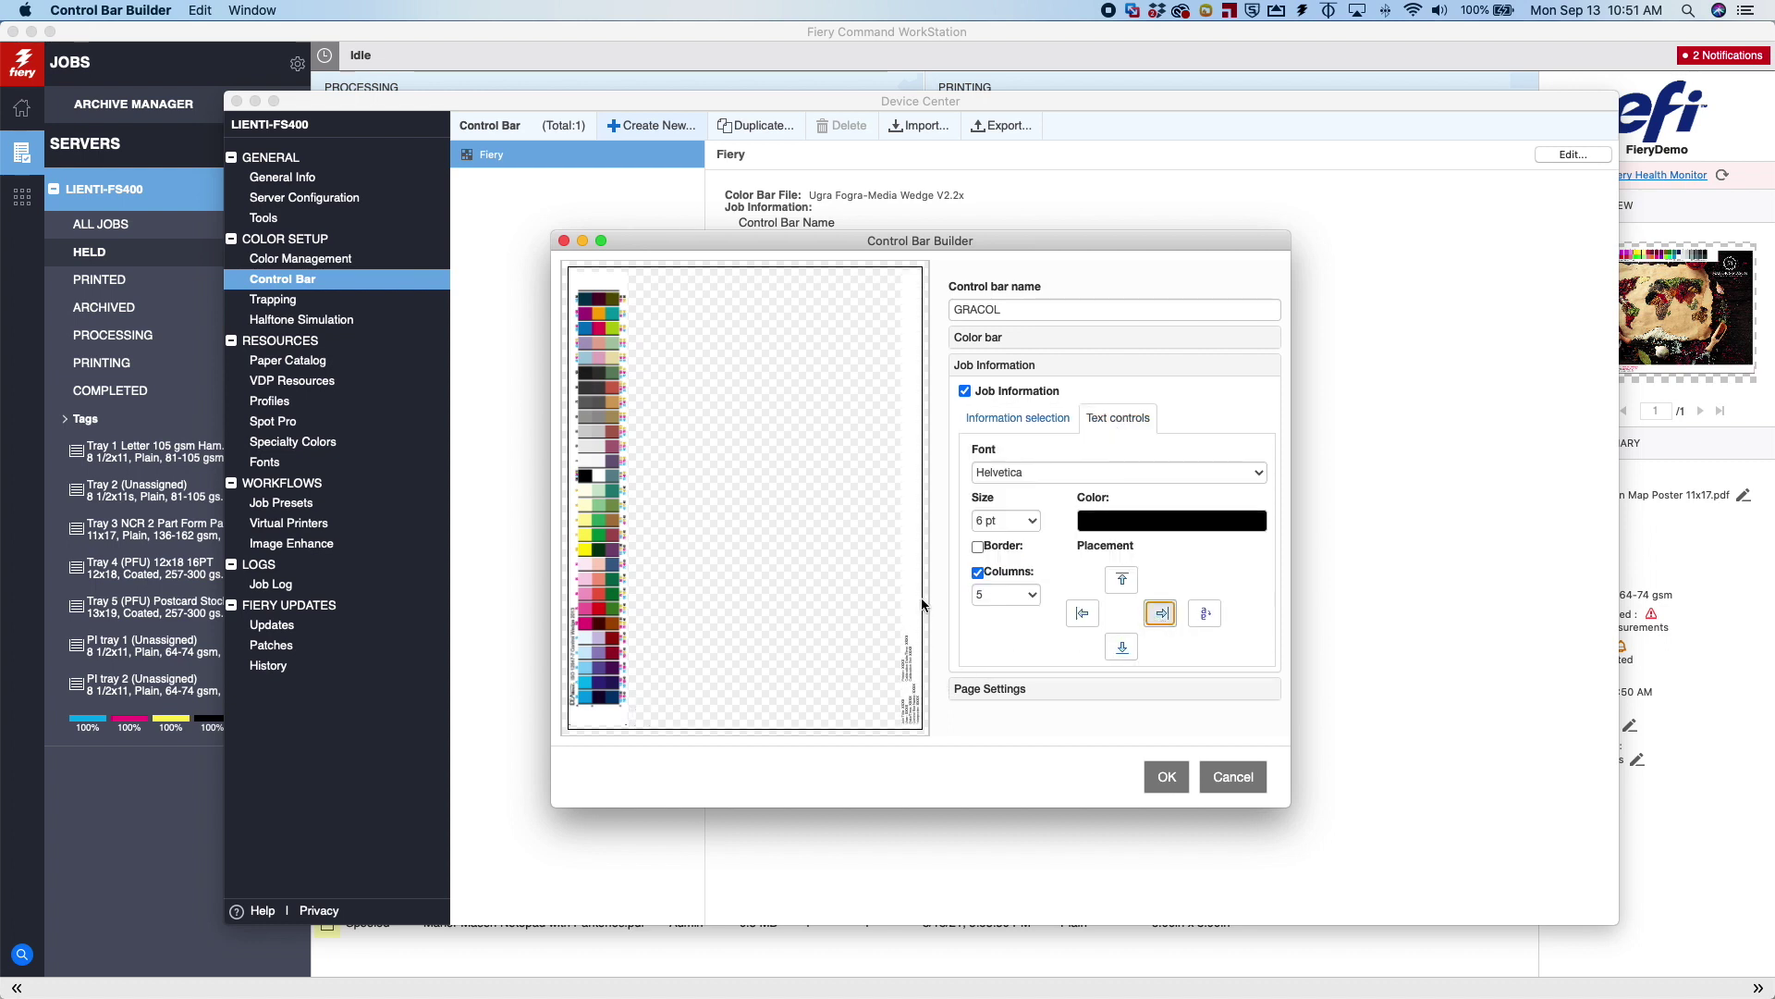
{"action": "left_click", "coordinate": [1033, 521]}
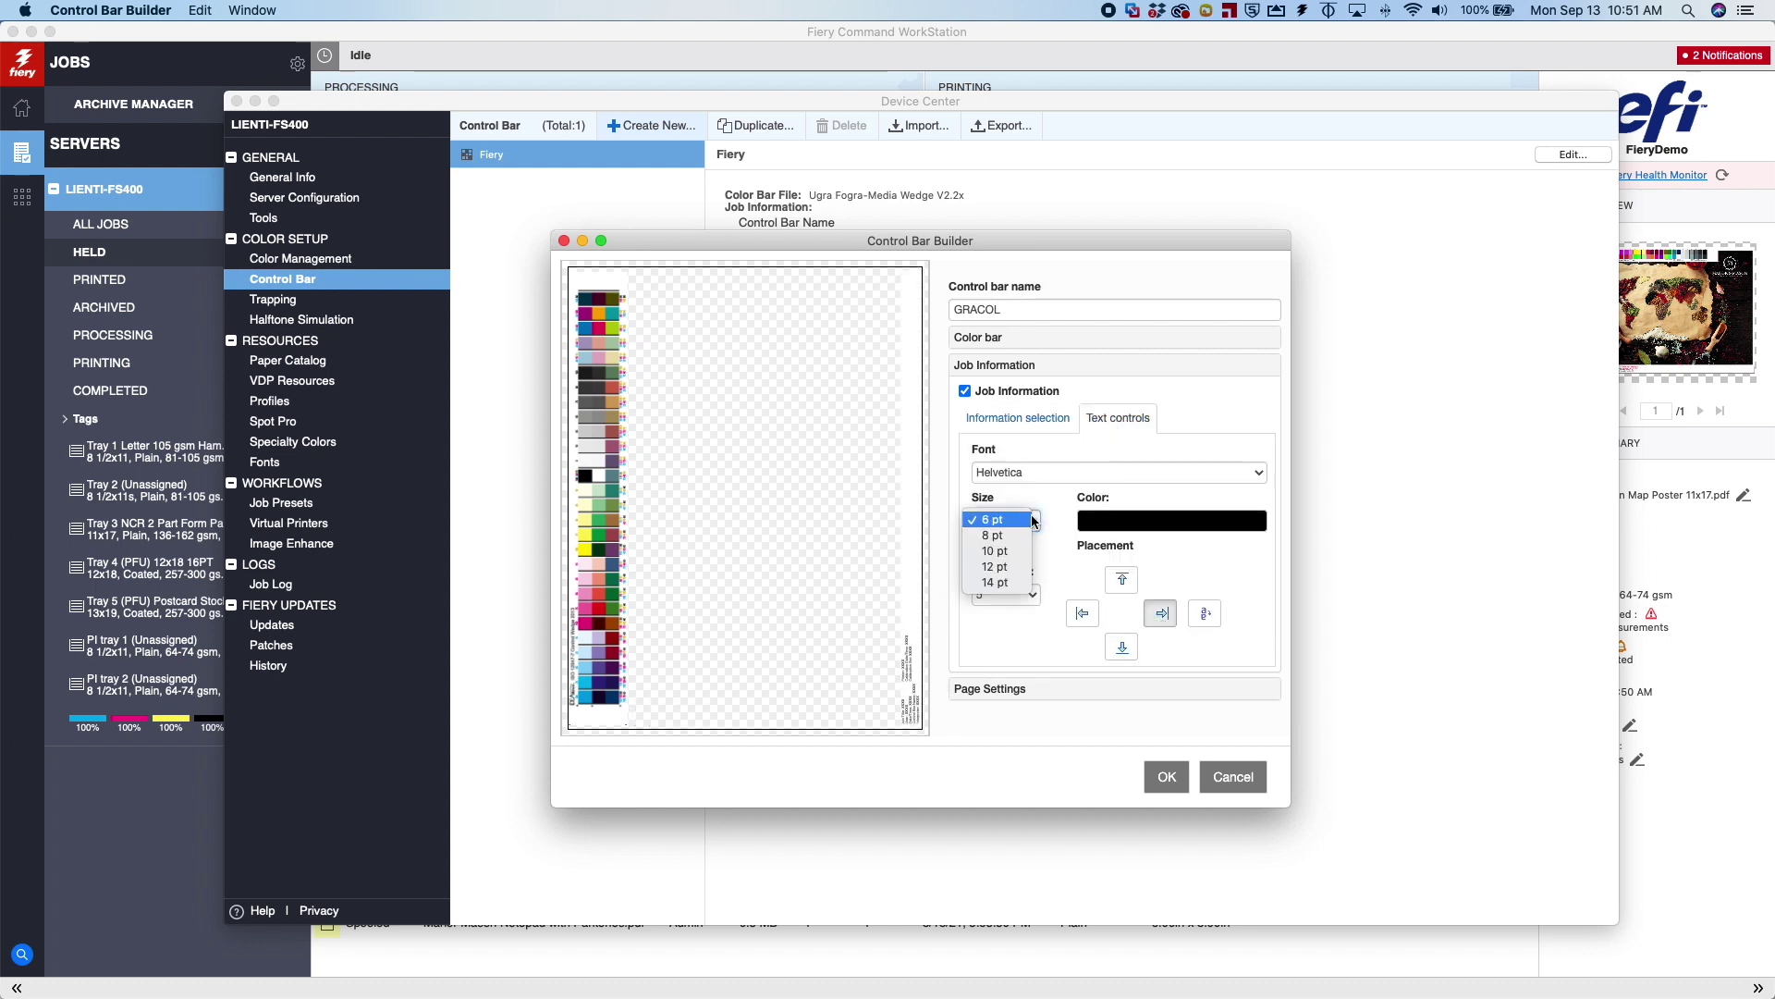
{"action": "left_click", "coordinate": [1003, 582]}
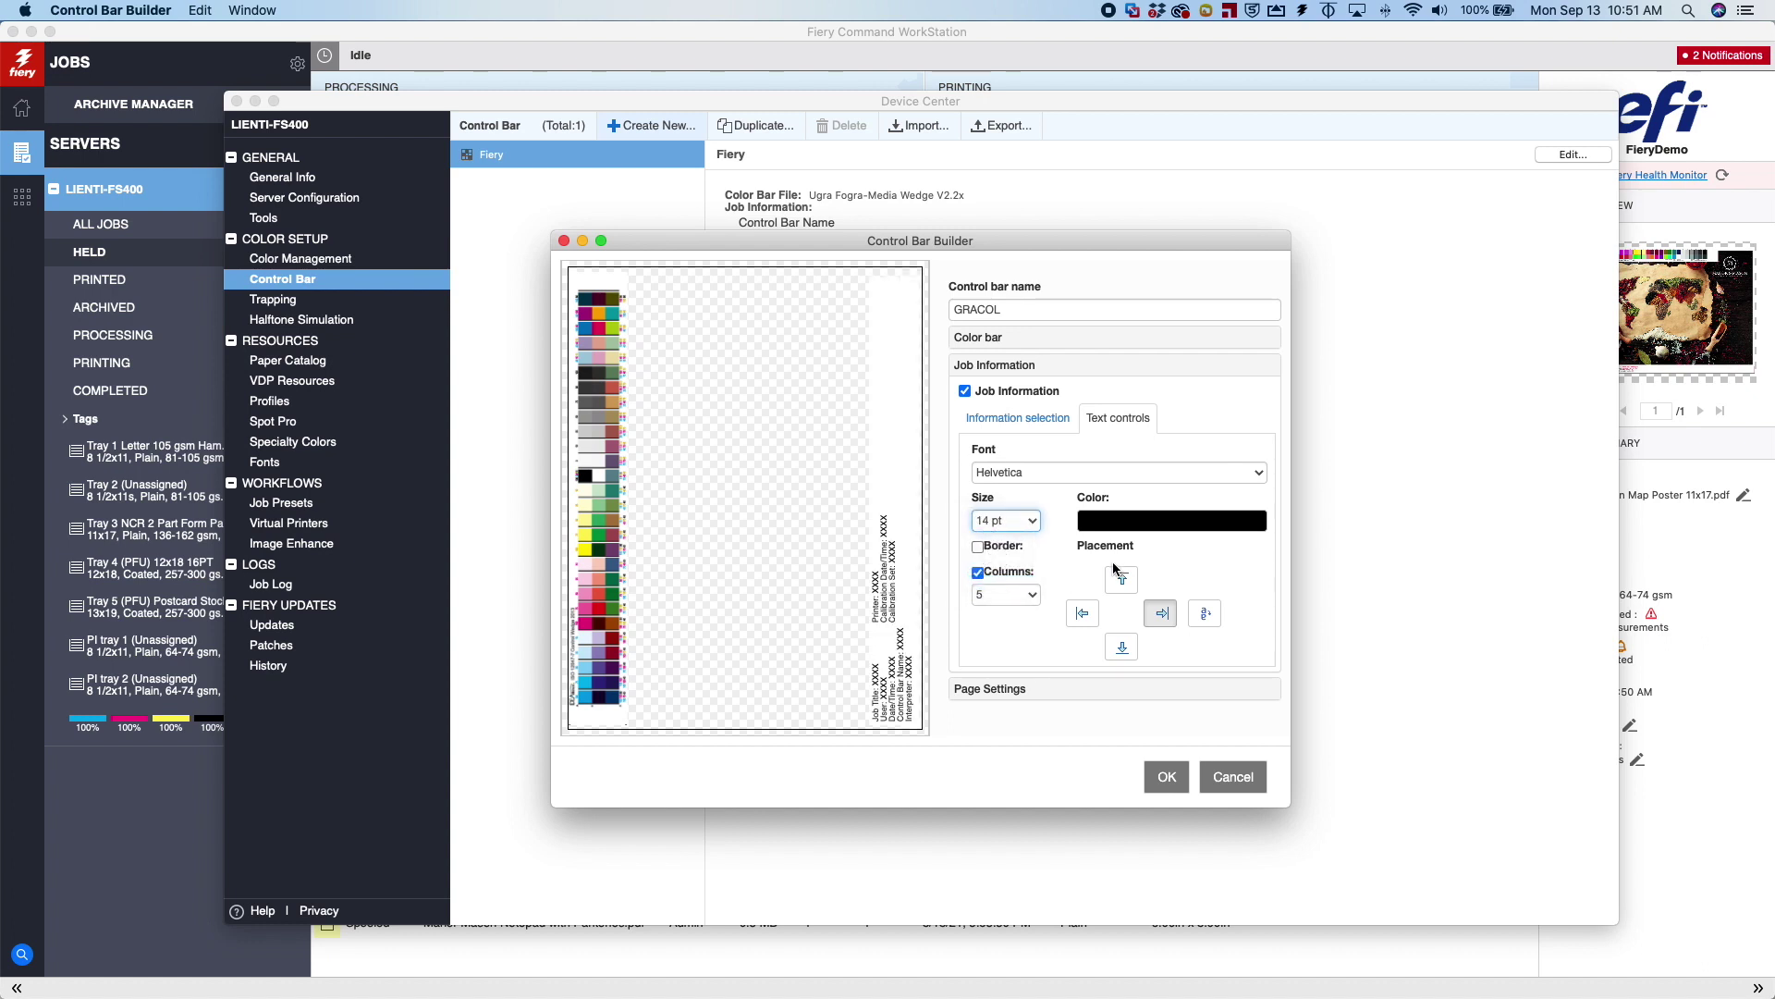
{"action": "left_click", "coordinate": [1173, 519]}
{"action": "left_click", "coordinate": [1160, 676]}
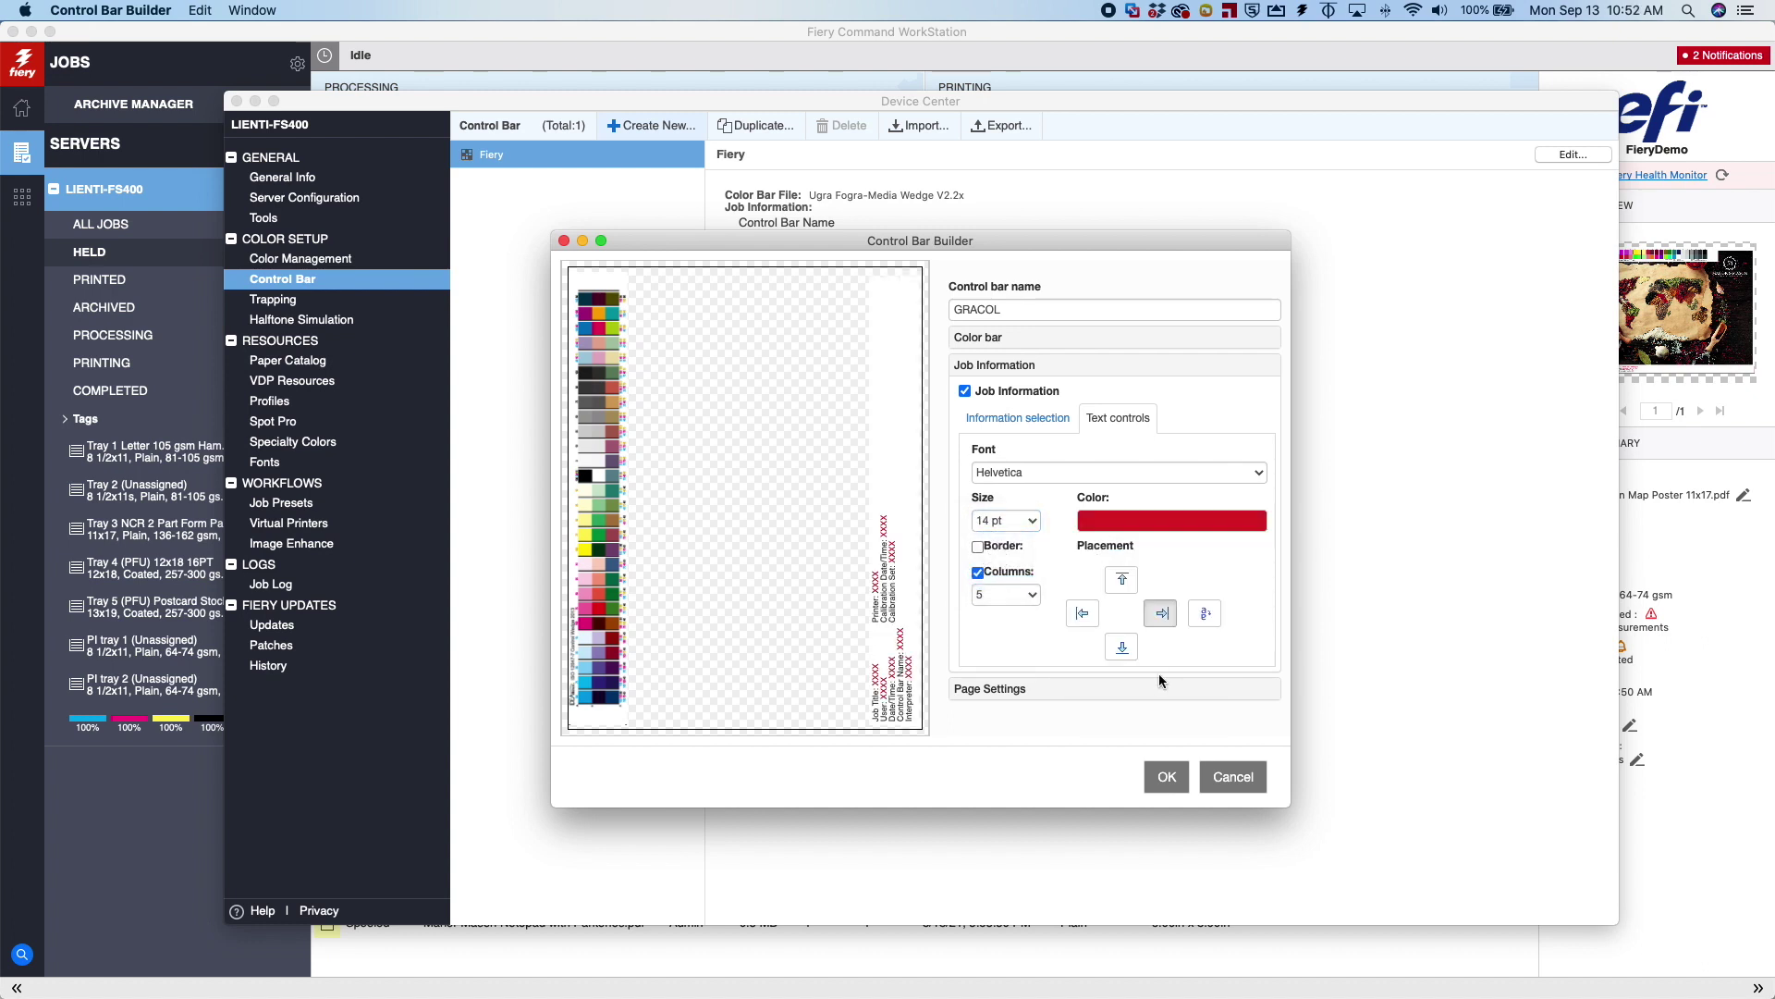
Keep the control bar preview page size at 8 1/2x11.
{"action": "left_click", "coordinate": [982, 690]}
{"action": "left_click", "coordinate": [1046, 450]}
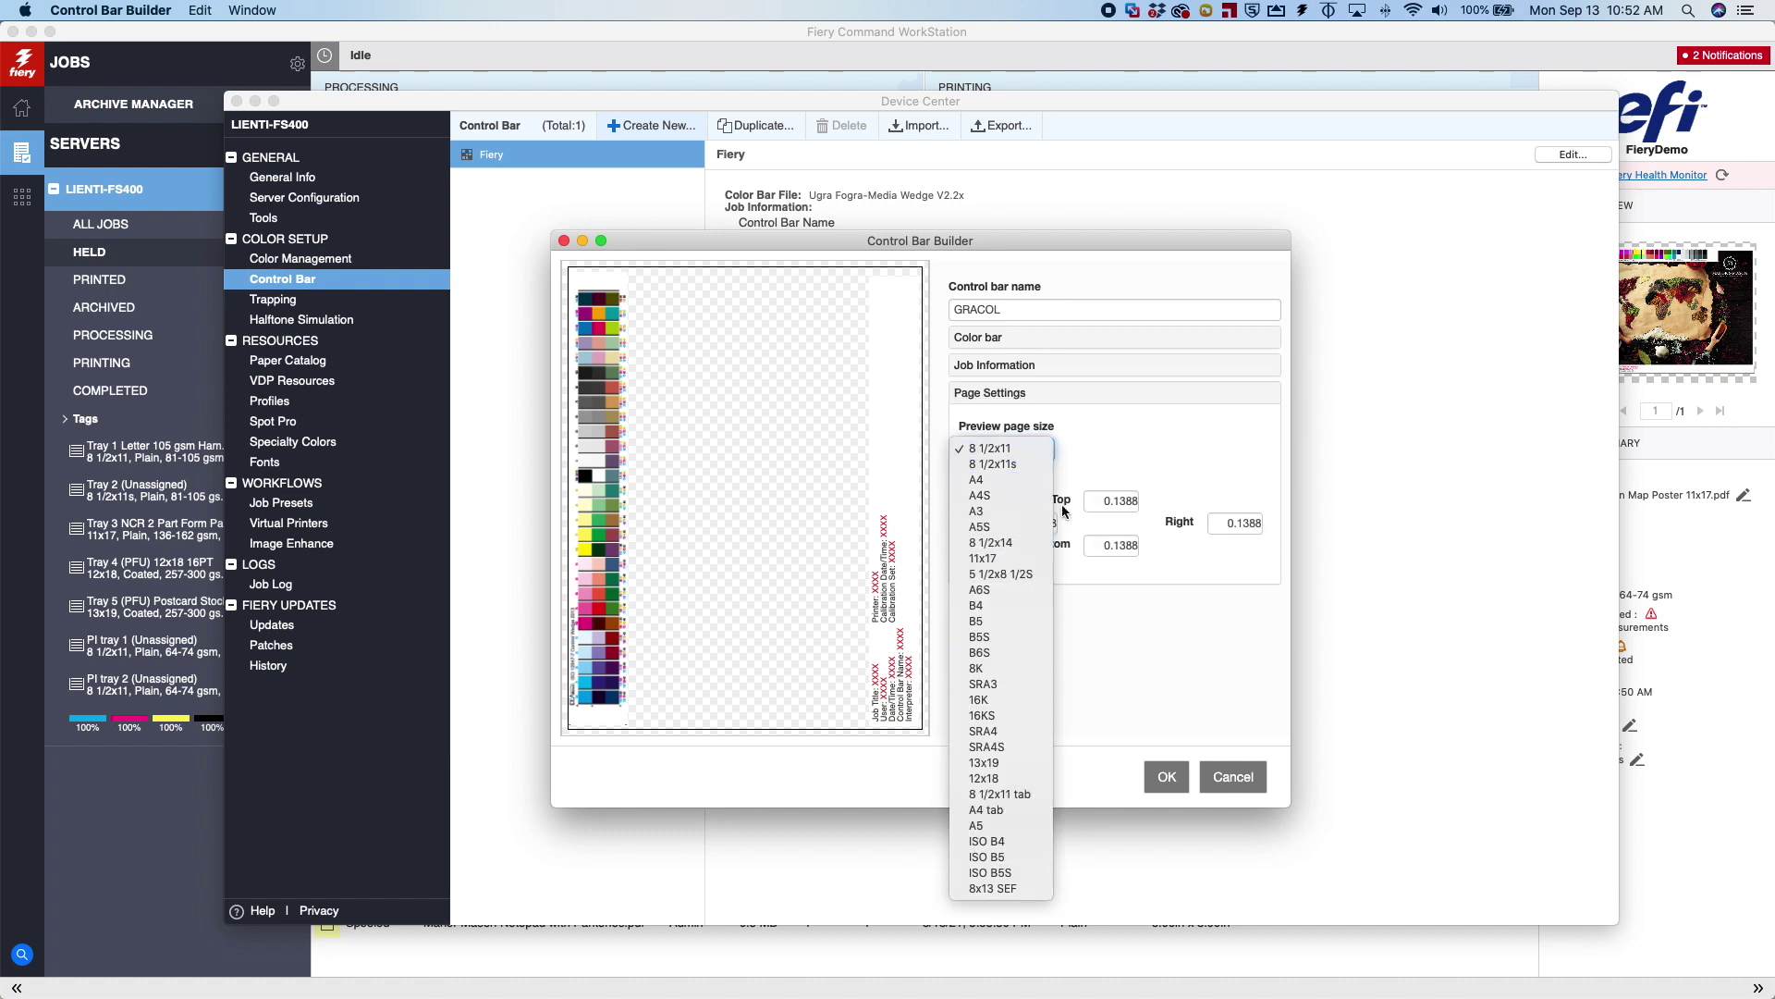
{"action": "left_click", "coordinate": [1073, 451]}
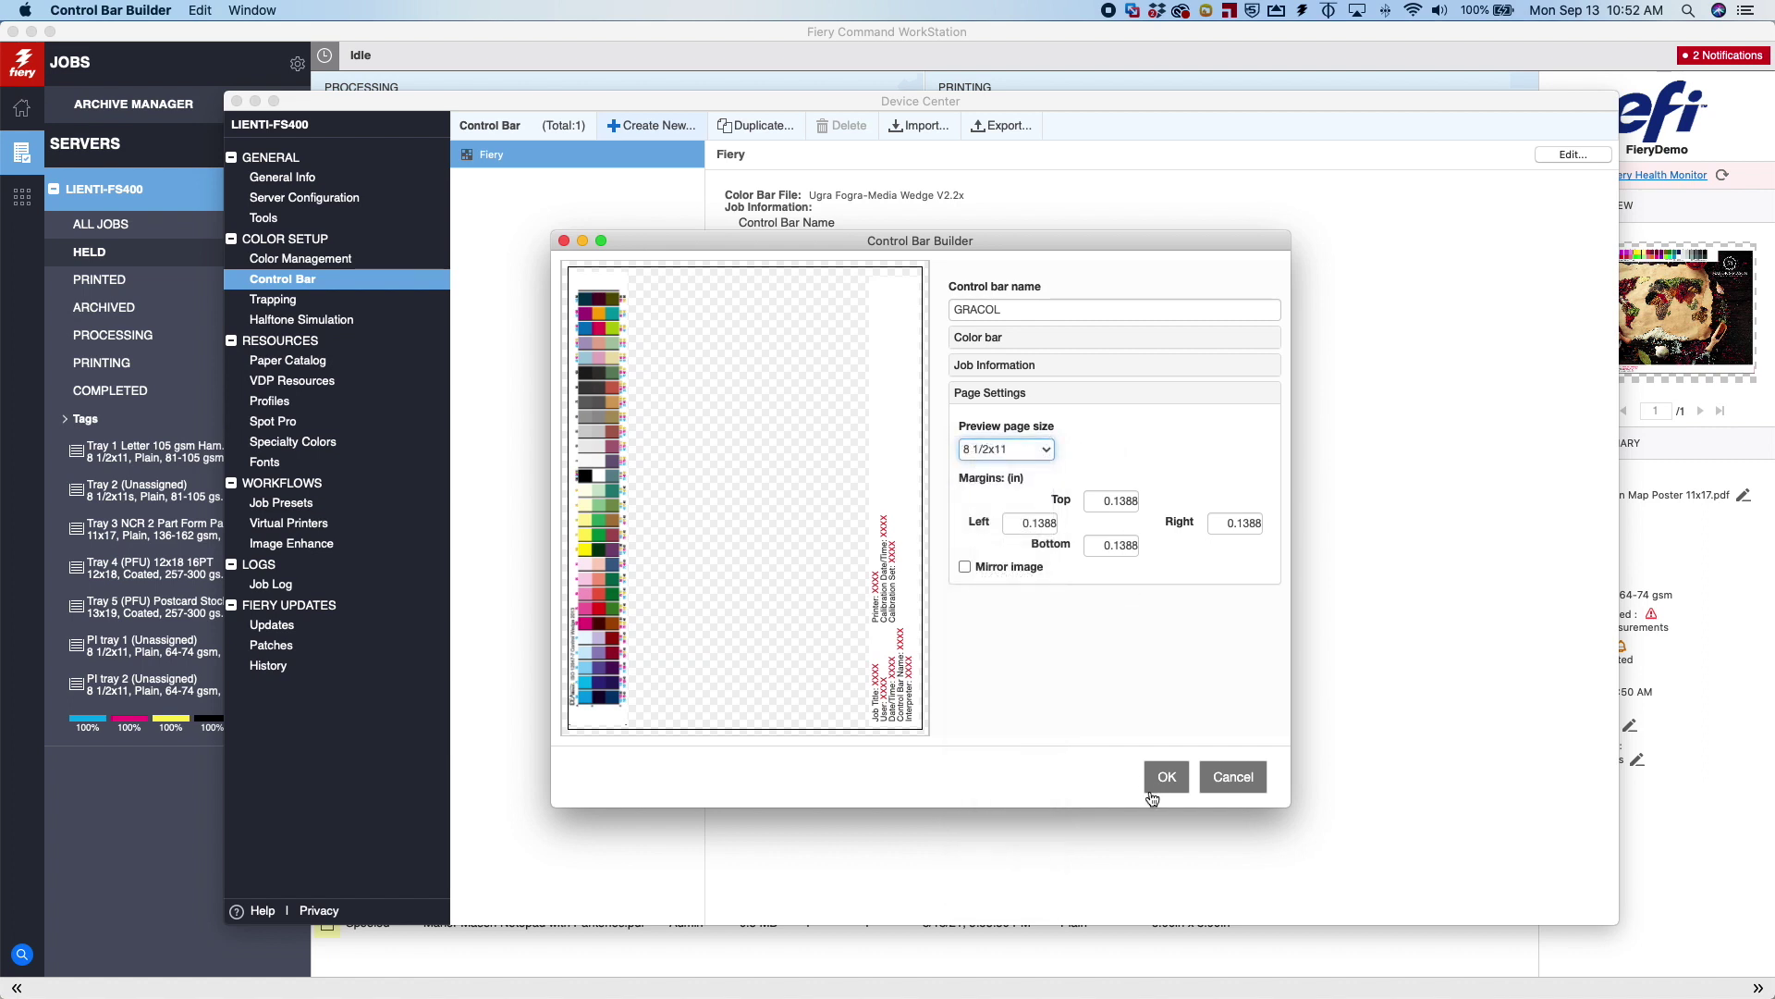
Save the GRACOL control bar and close Device Center.
{"action": "left_click", "coordinate": [1167, 779]}
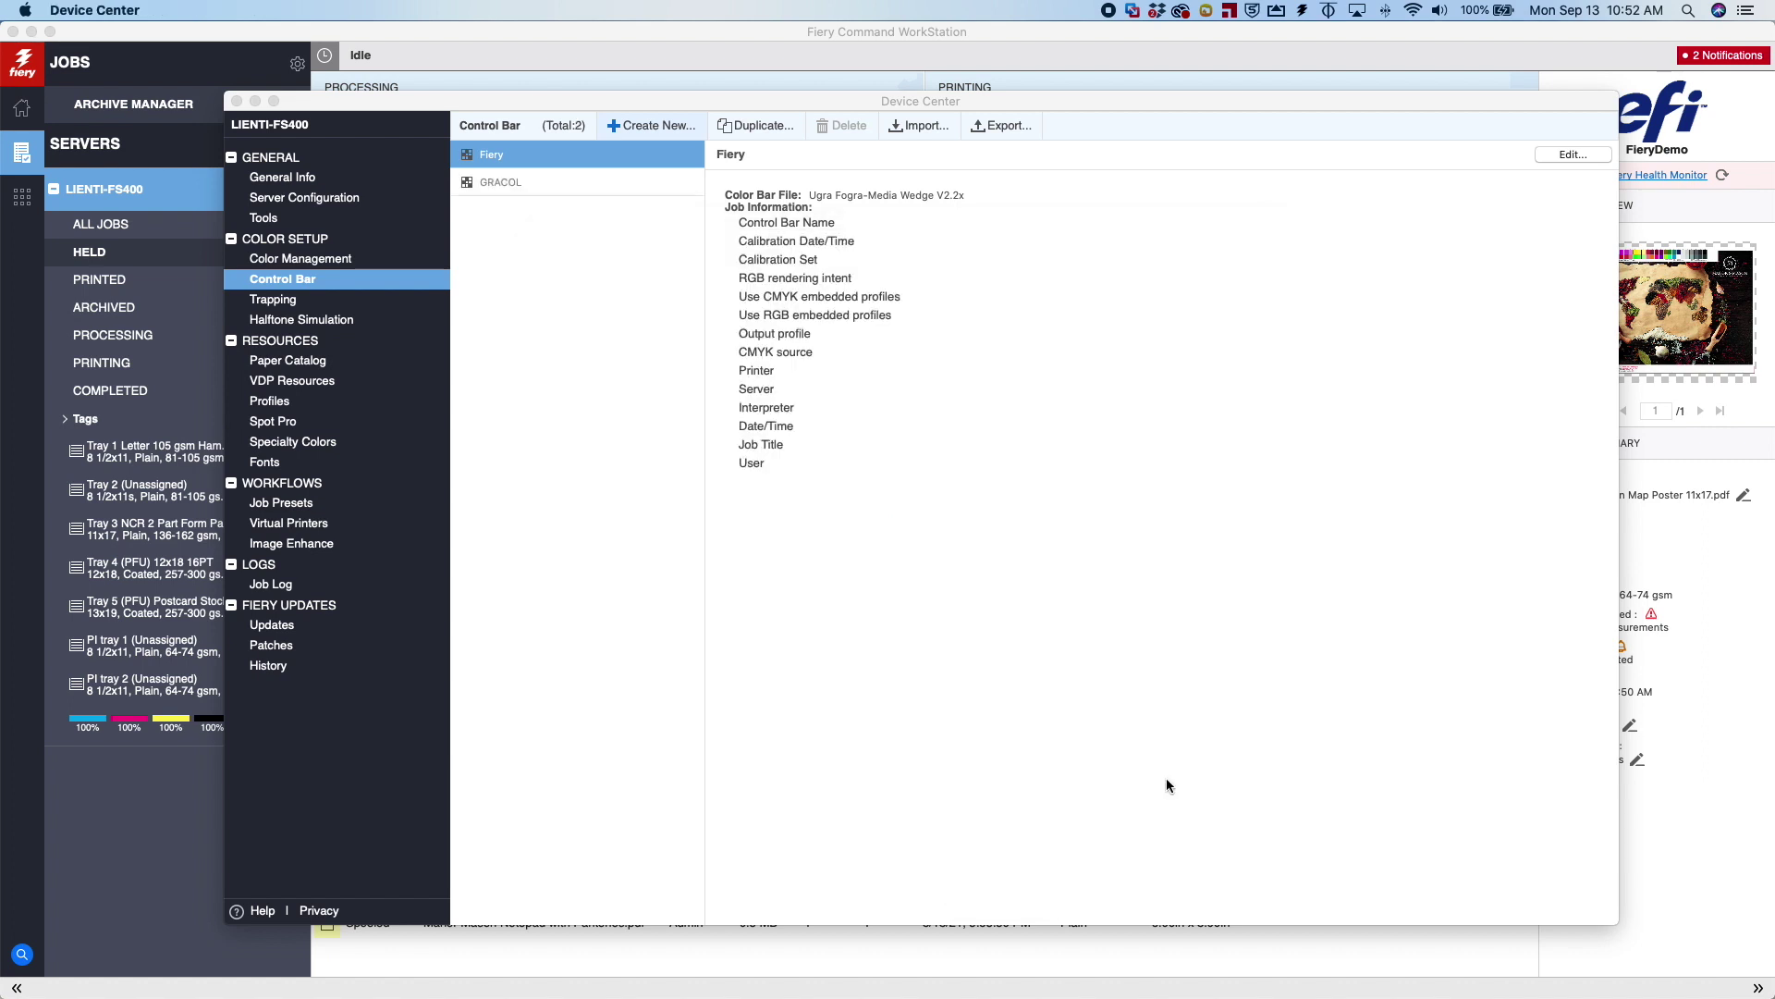
{"action": "left_click", "coordinate": [545, 184]}
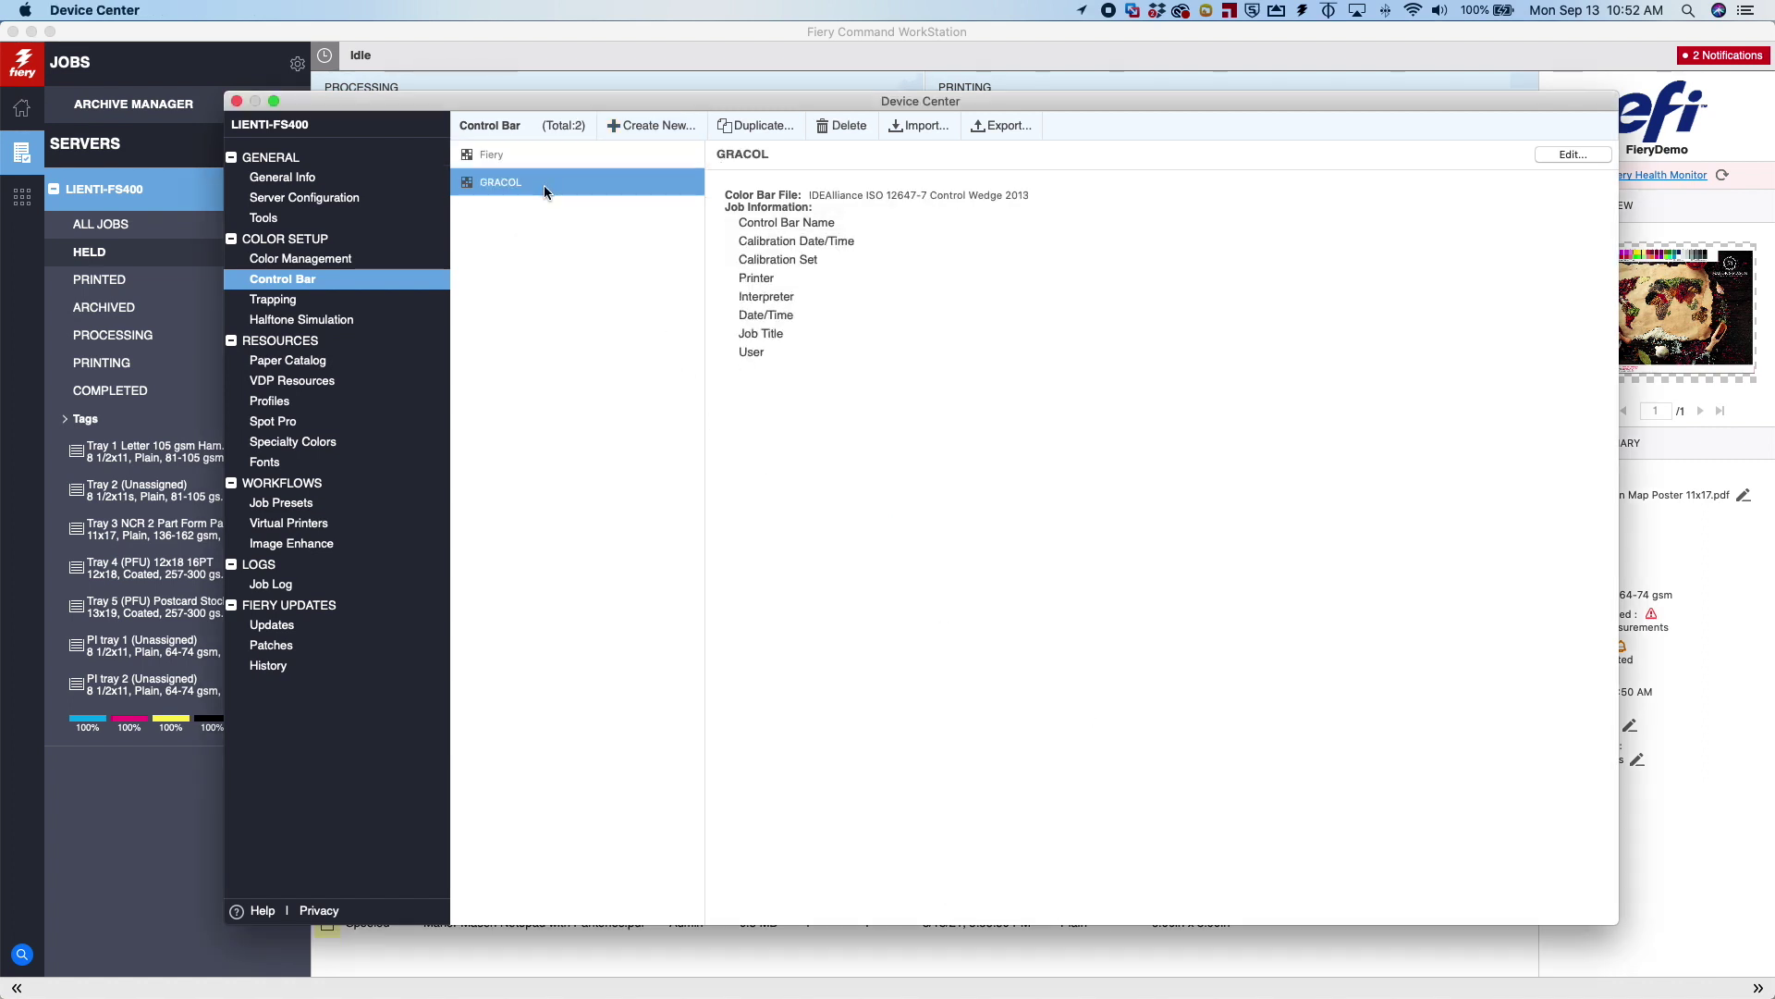
{"action": "left_click", "coordinate": [237, 100]}
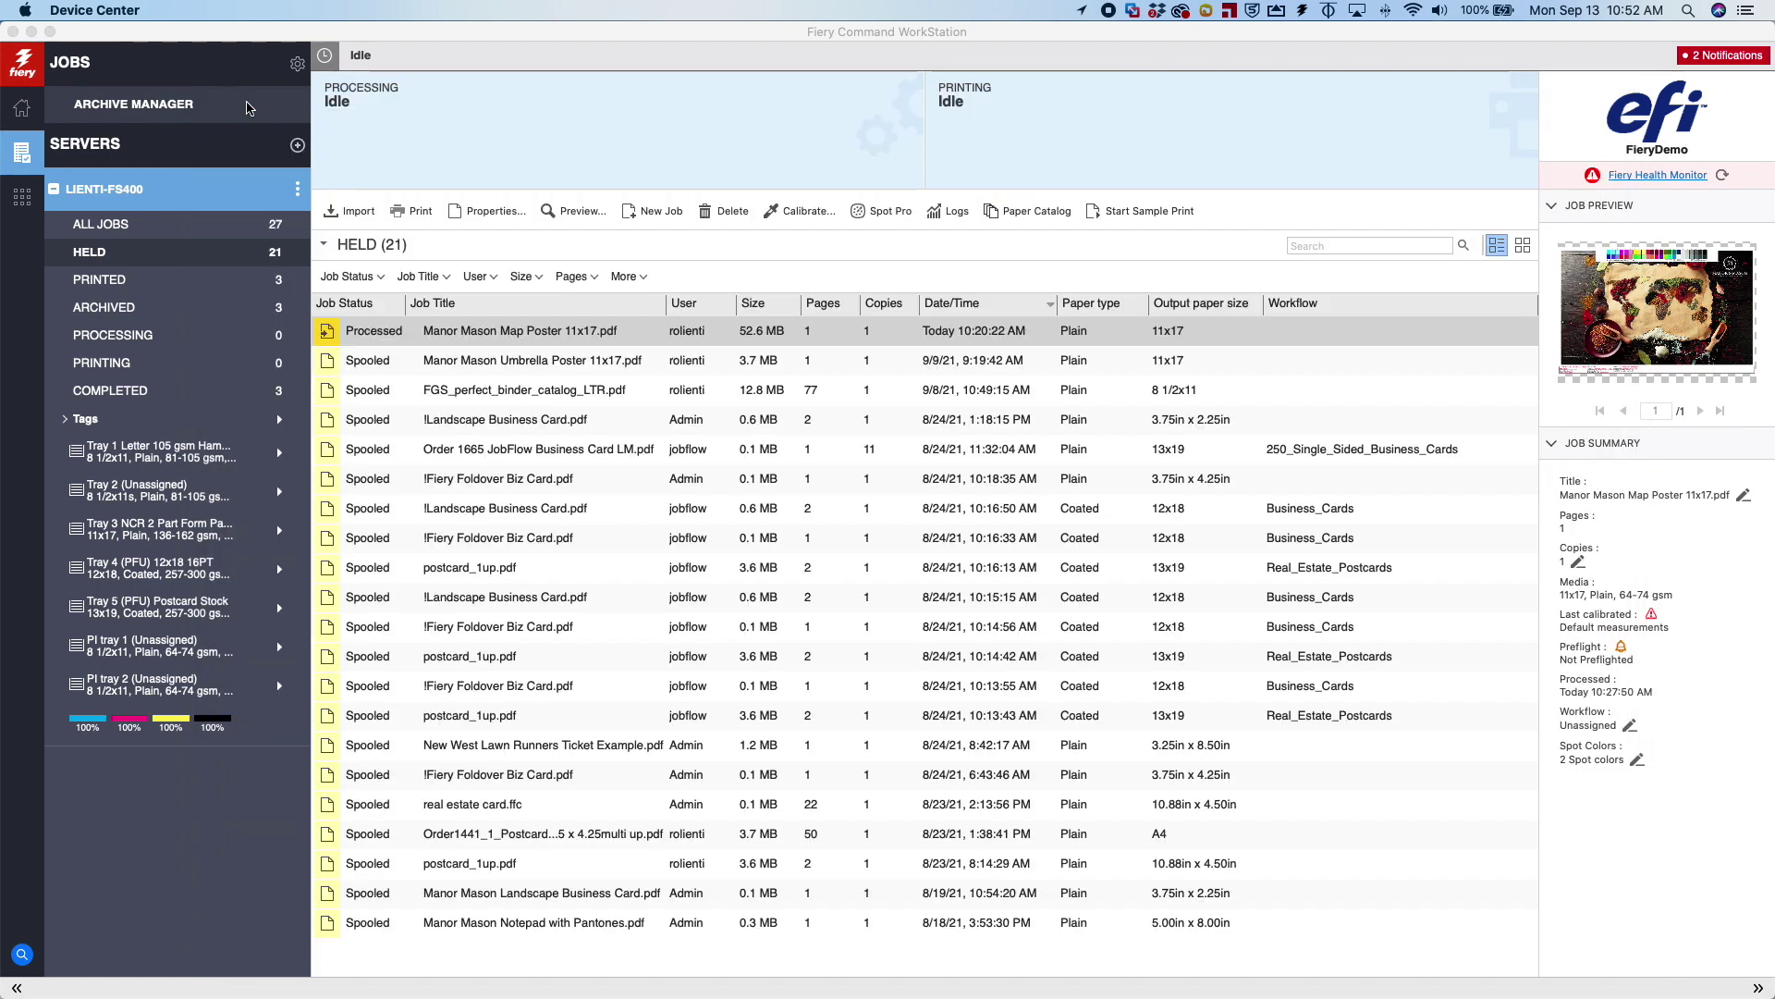
Open Job Info in the Properties of Manor Mason Umbrella Poster 11x17.pdf.
{"action": "left_click", "coordinate": [499, 367]}
{"action": "right_click", "coordinate": [511, 367]}
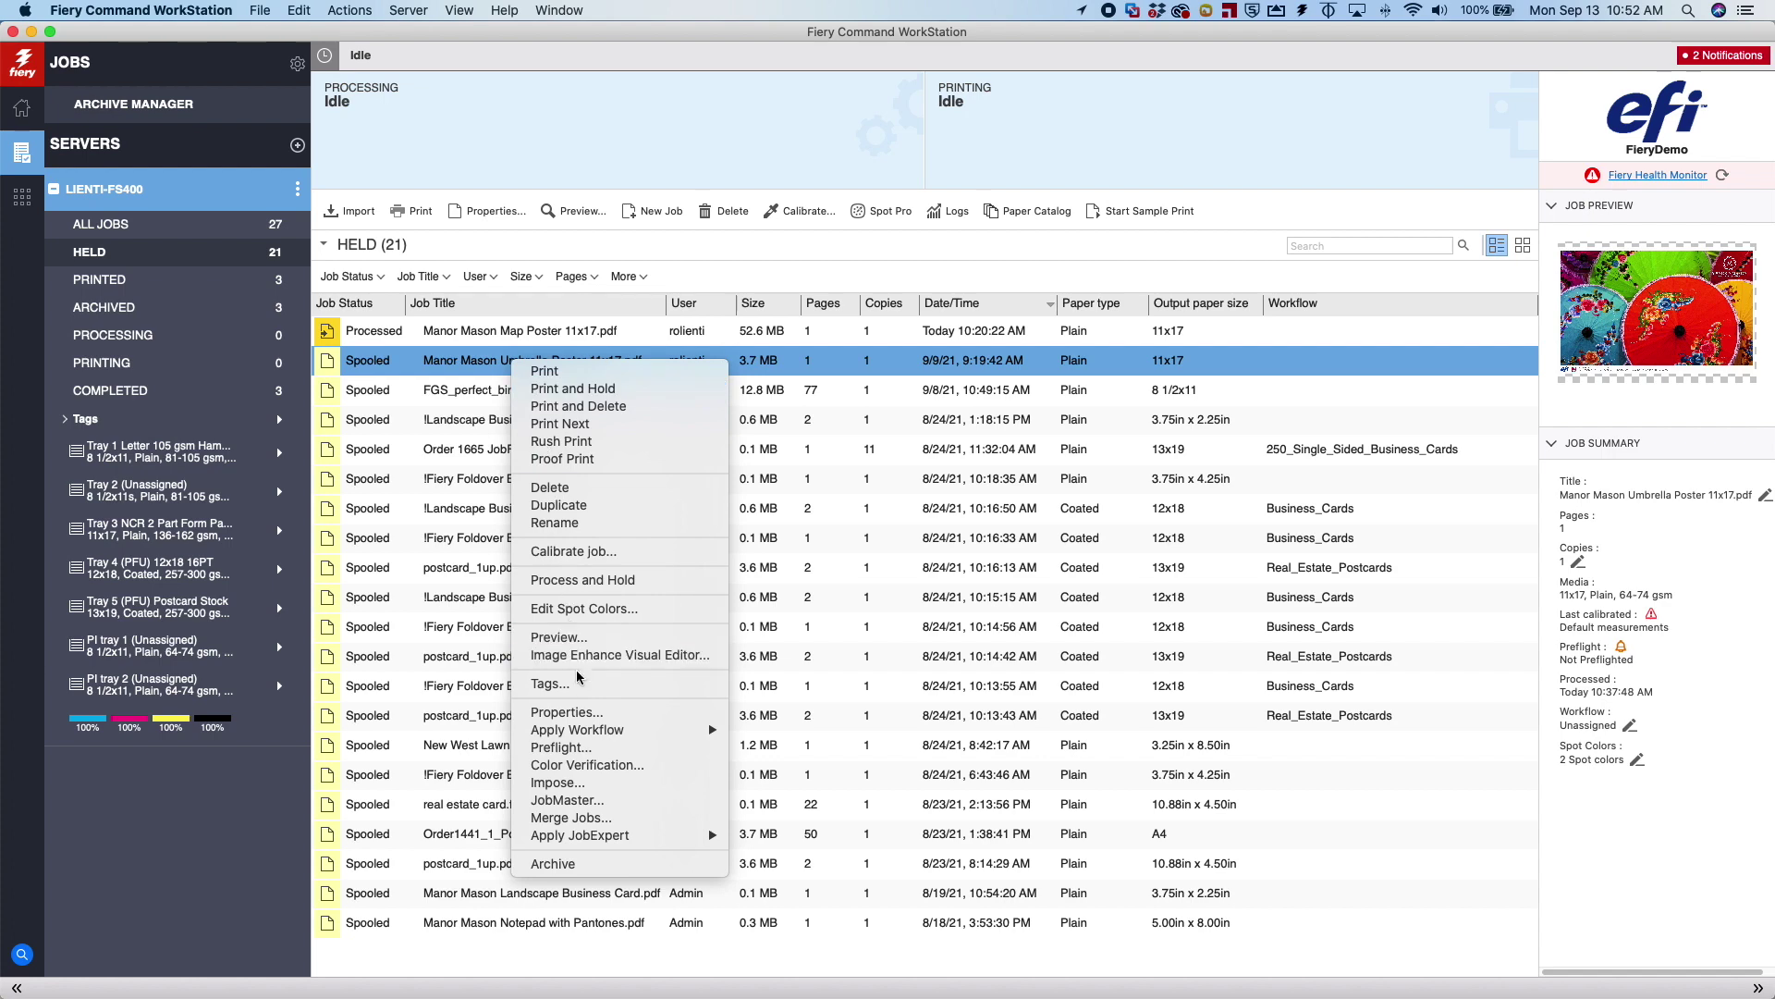
{"action": "left_click", "coordinate": [596, 709]}
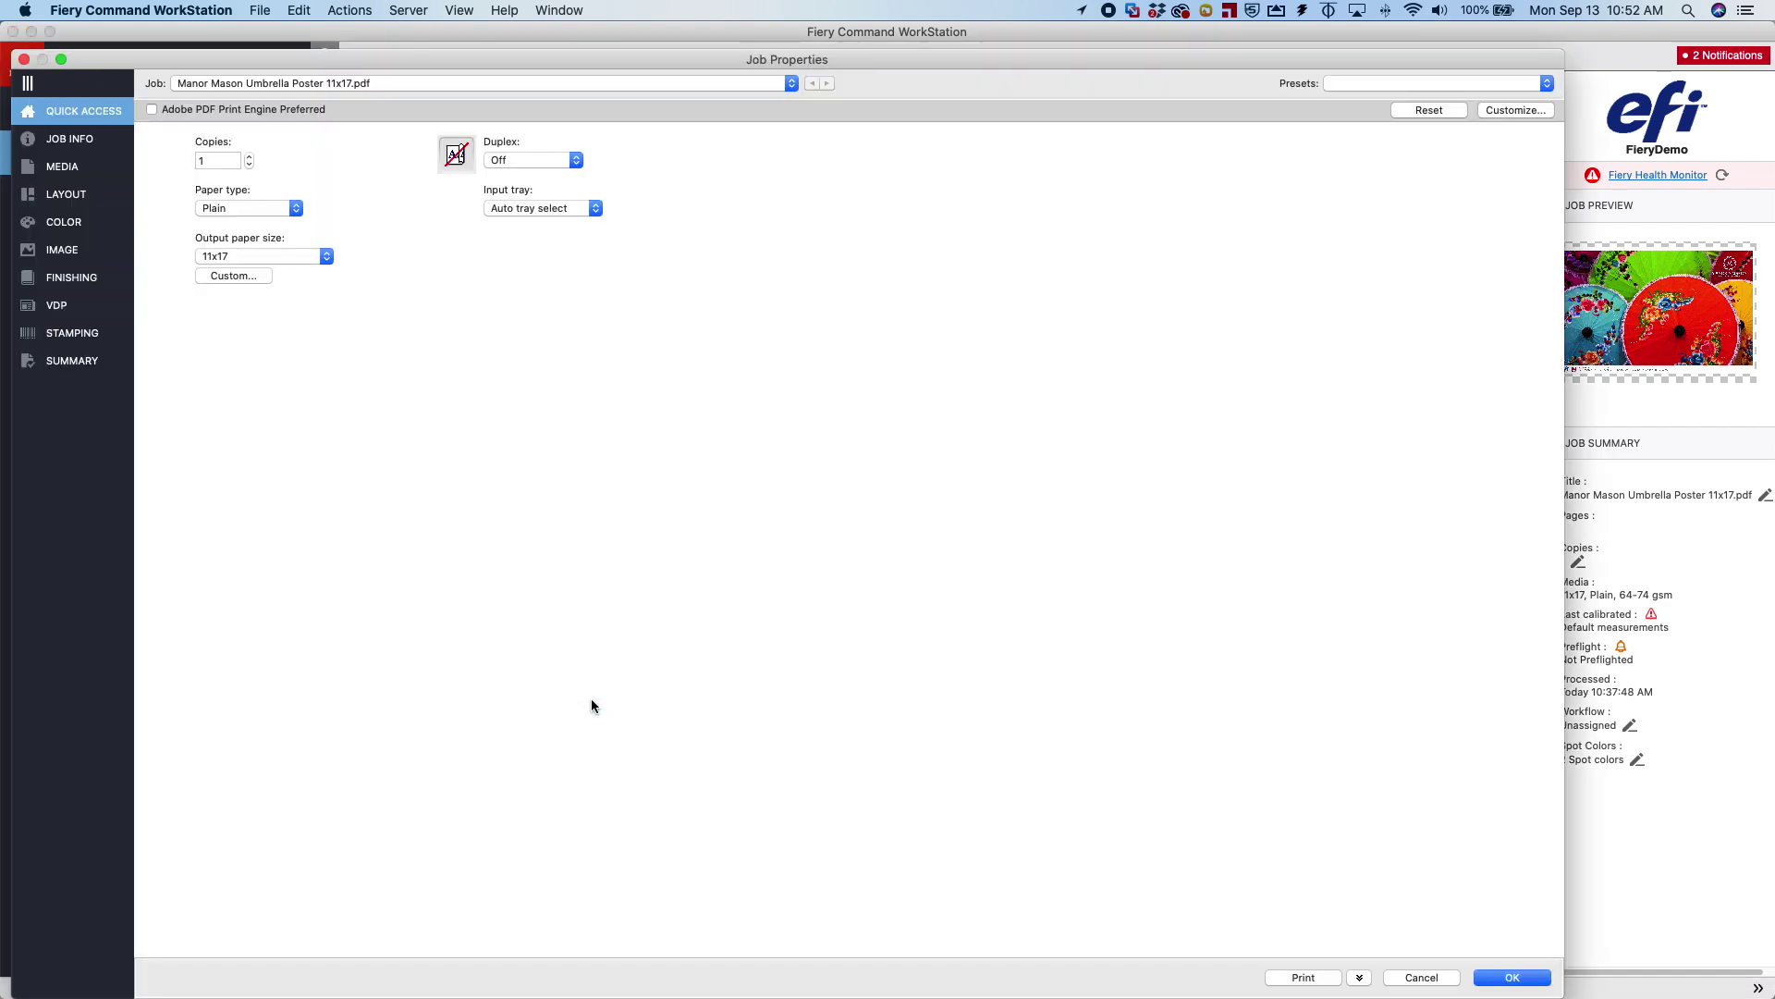
{"action": "left_click", "coordinate": [72, 139]}
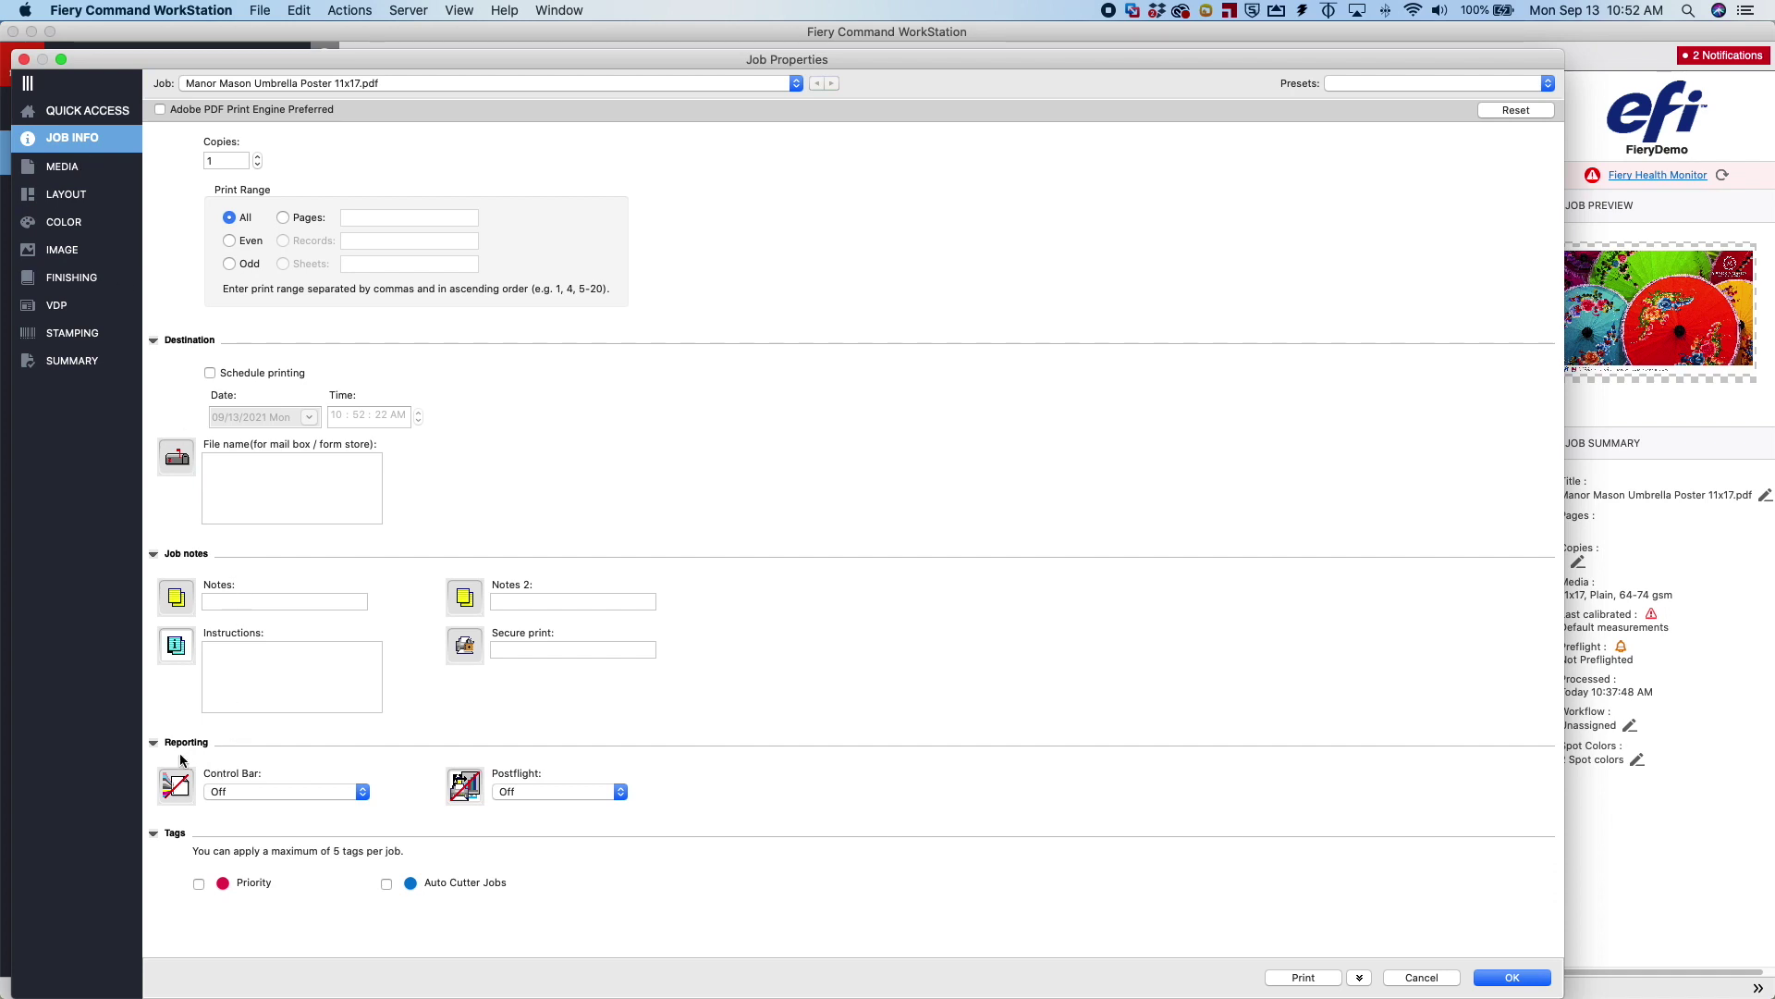
Set the umbrella poster's control bar to GRACOL and Process and Hold the job.
{"action": "left_click", "coordinate": [363, 793]}
{"action": "left_click", "coordinate": [262, 807]}
{"action": "left_click", "coordinate": [1359, 978]}
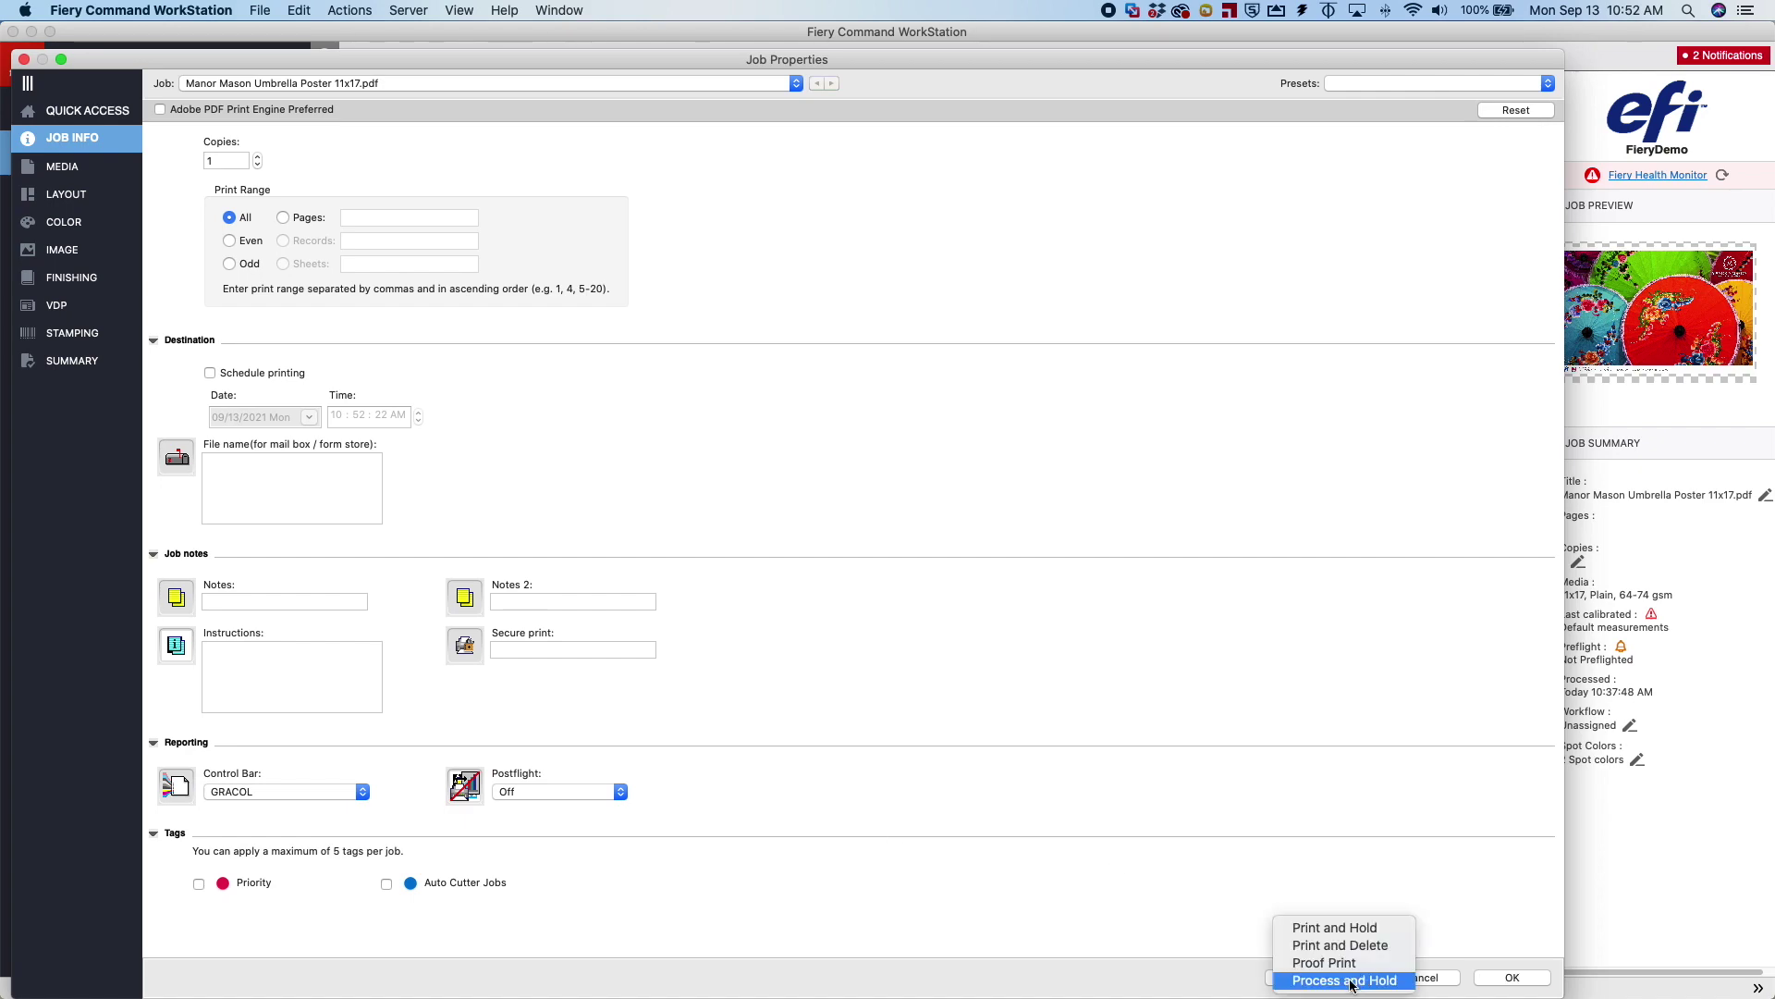
{"action": "left_click", "coordinate": [1348, 982]}
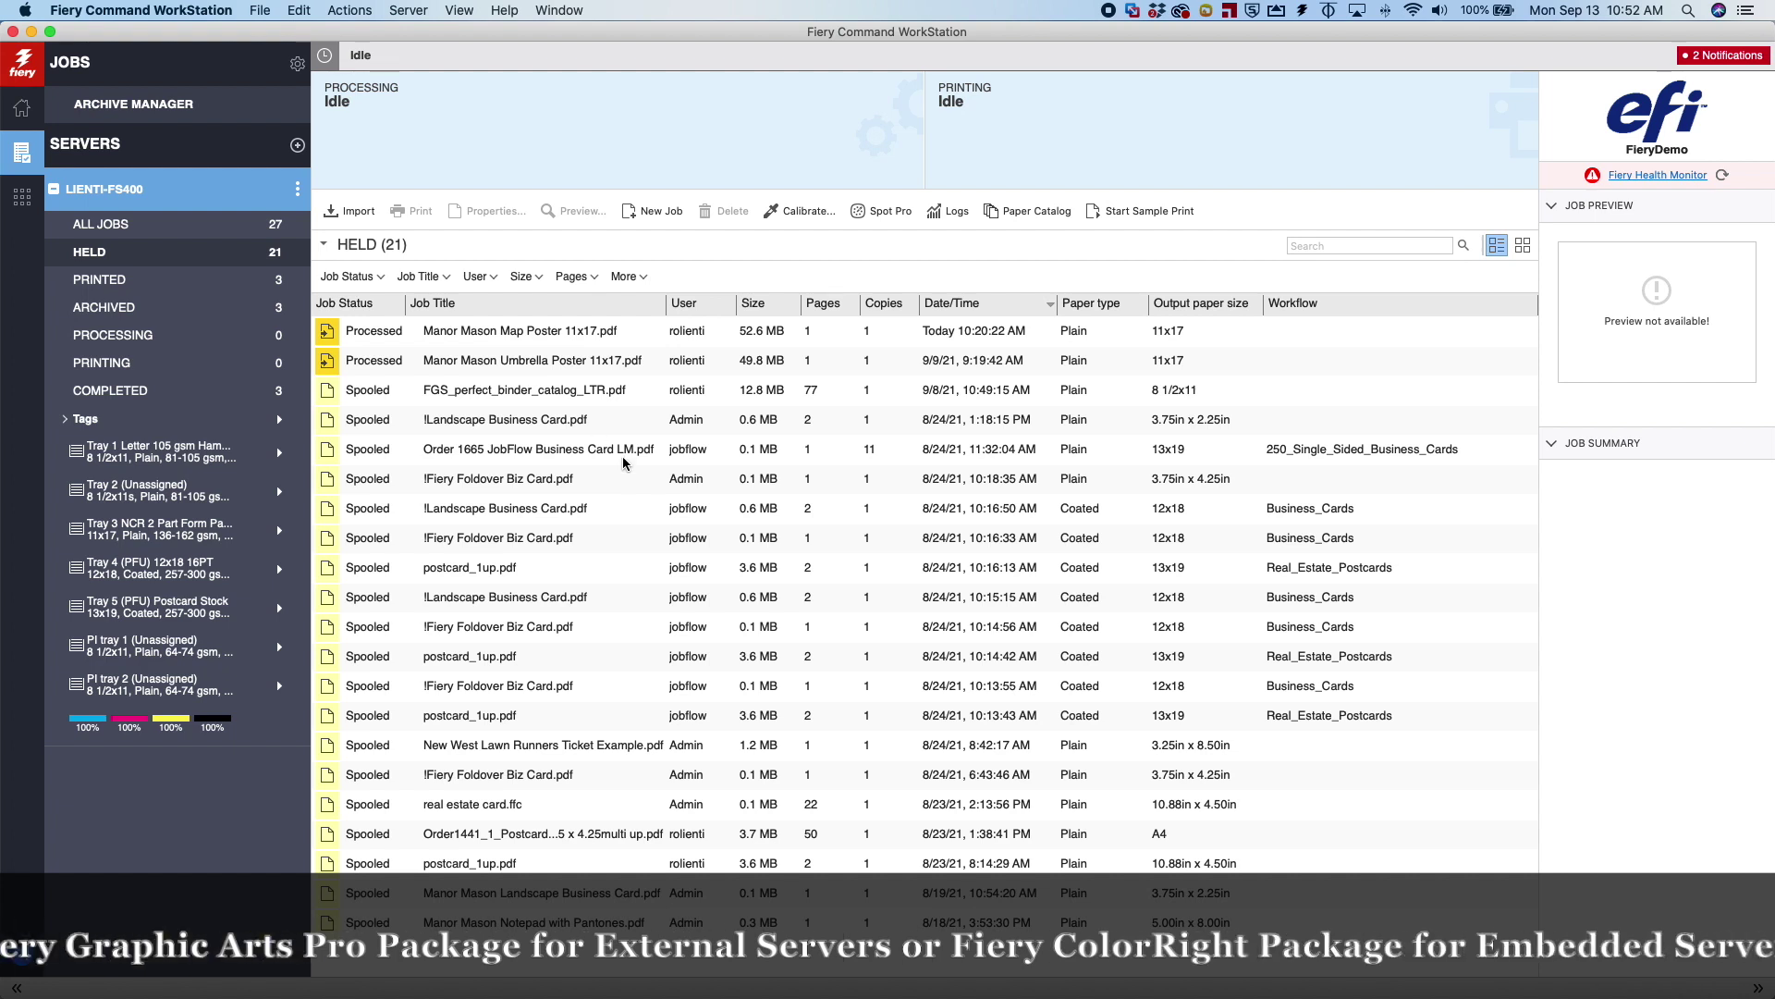
{"action": "left_click", "coordinate": [470, 361]}
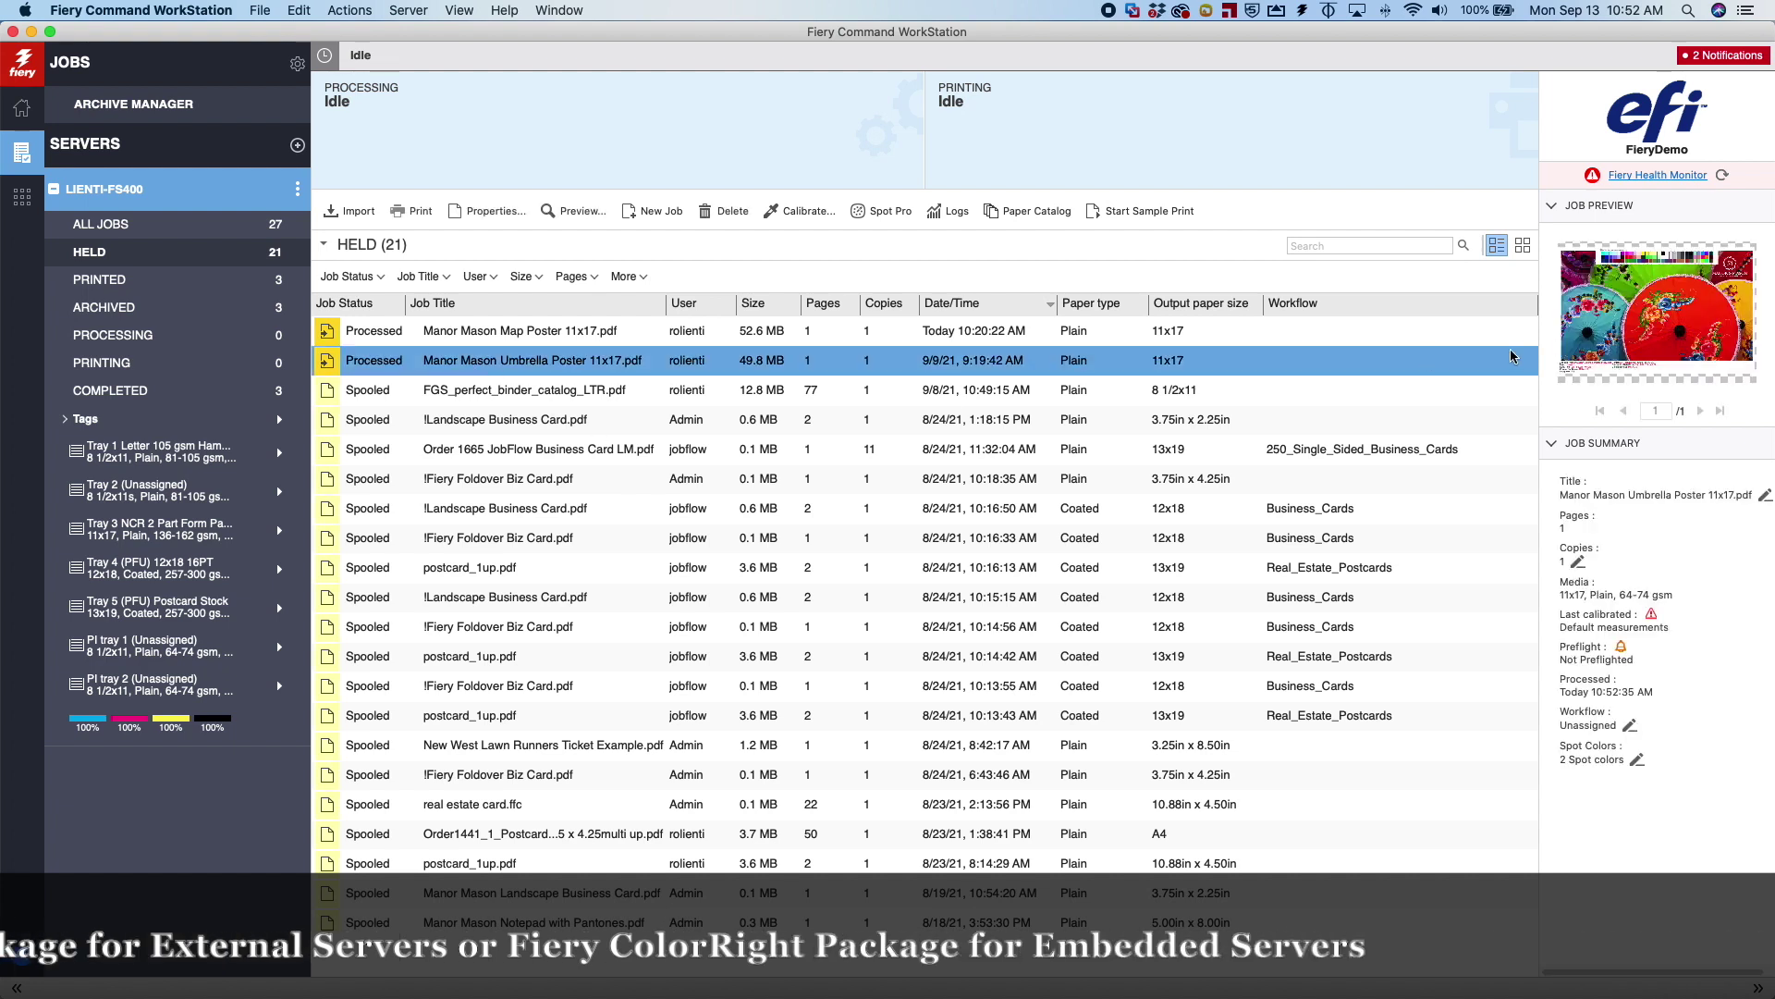
Open the processed umbrella poster from its thumbnail in Fiery Preview.
{"action": "double_click", "coordinate": [1652, 323]}
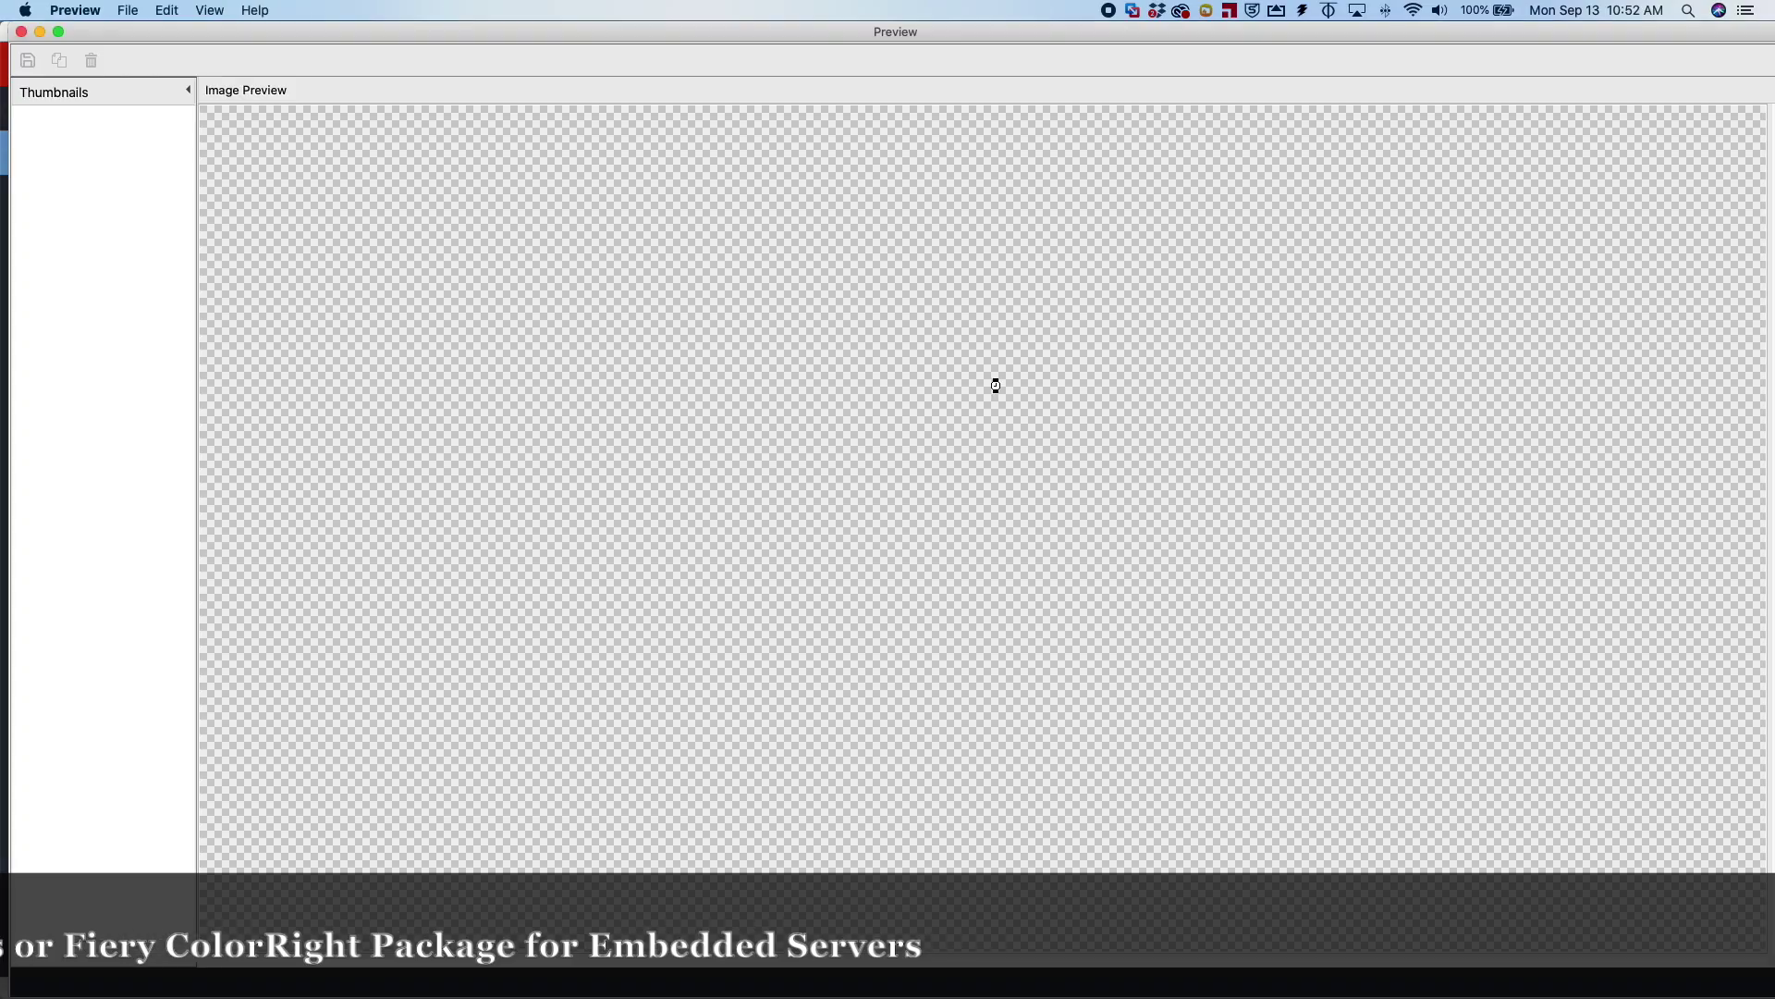